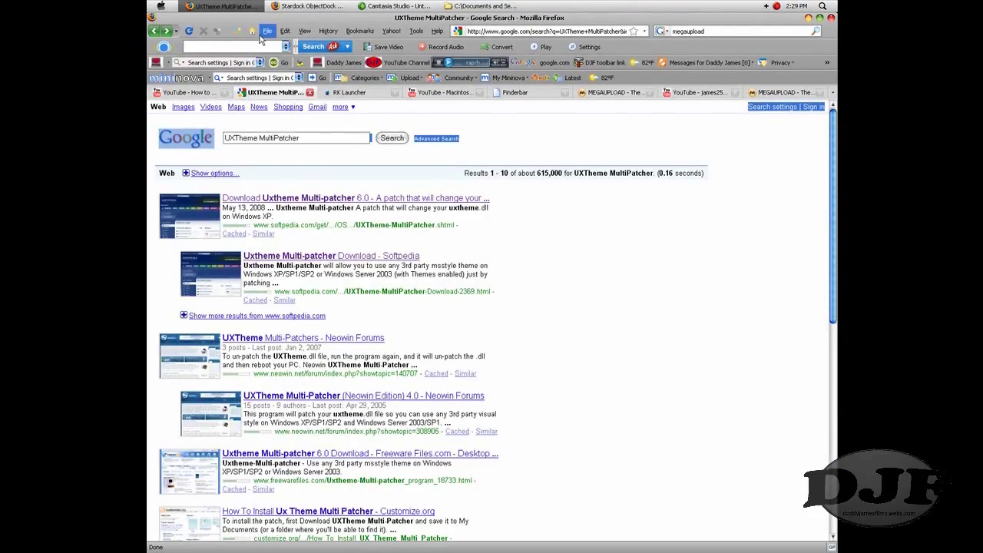
Bring up the YouTube page in Firefox, and open and dismiss the Start menu from the ObjectDock bar
{"action": "left_click", "coordinate": [194, 94]}
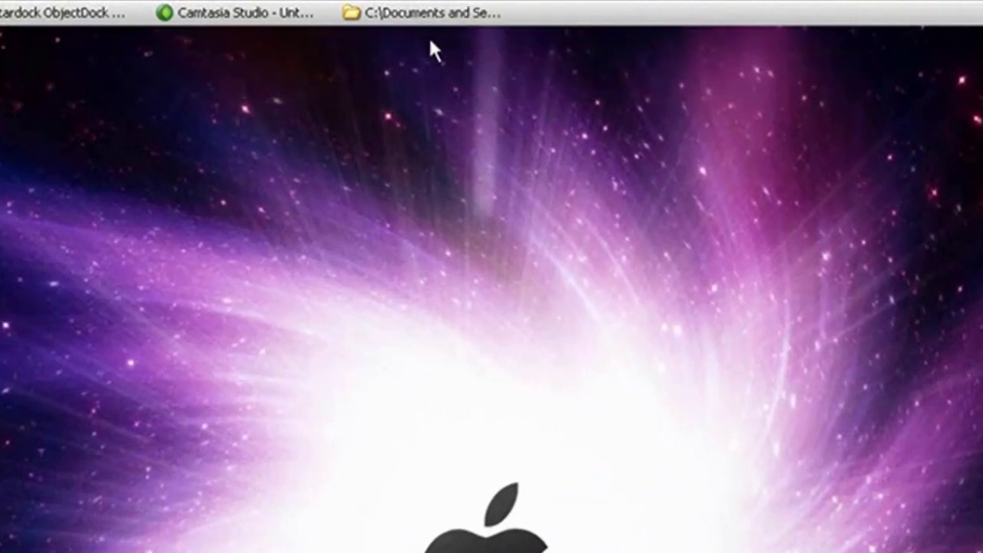
{"action": "mouse_move", "coordinate": [451, 5]}
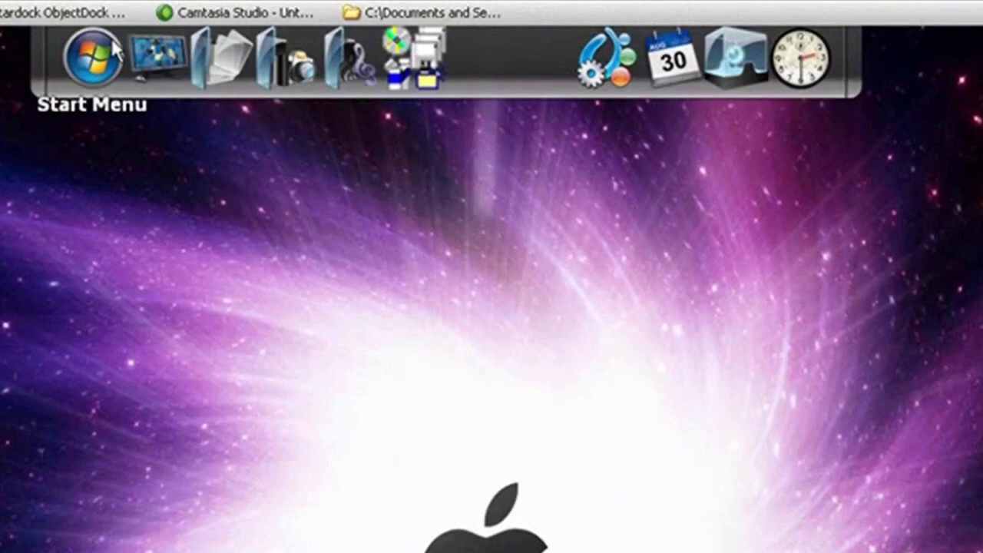
{"action": "left_click", "coordinate": [93, 59]}
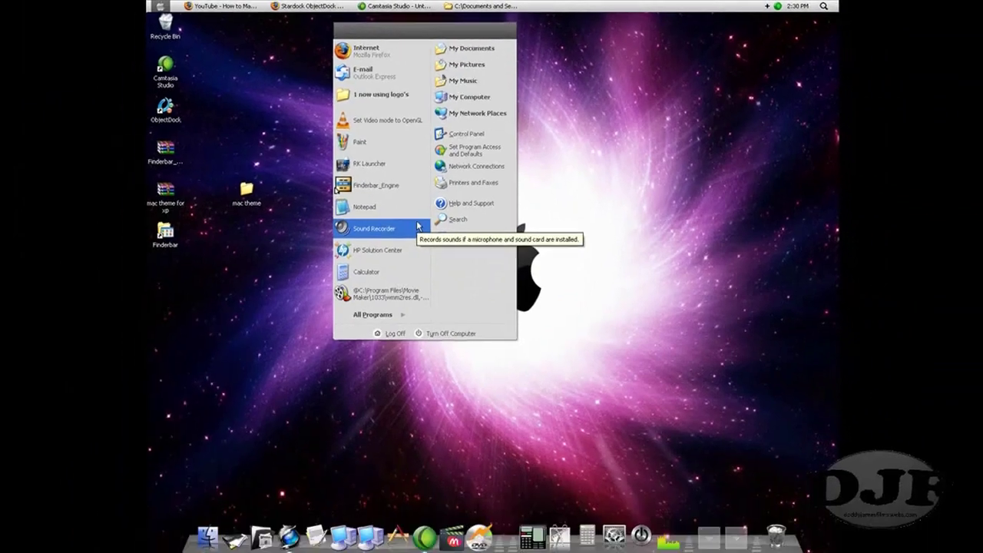
{"action": "left_click", "coordinate": [0, 95]}
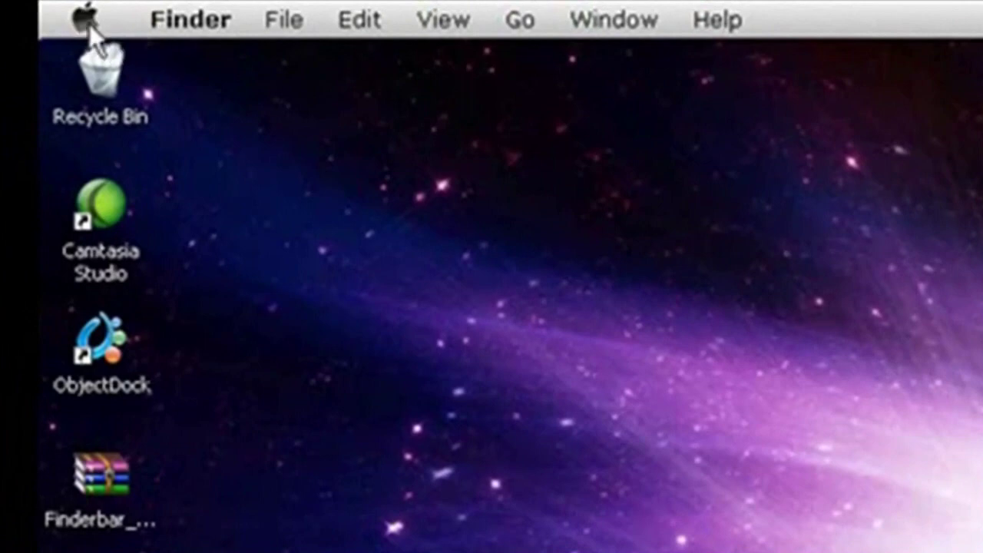
Browse the Finderbar's Finder, File and Help menus, and exit Finderbar
{"action": "left_click", "coordinate": [88, 23]}
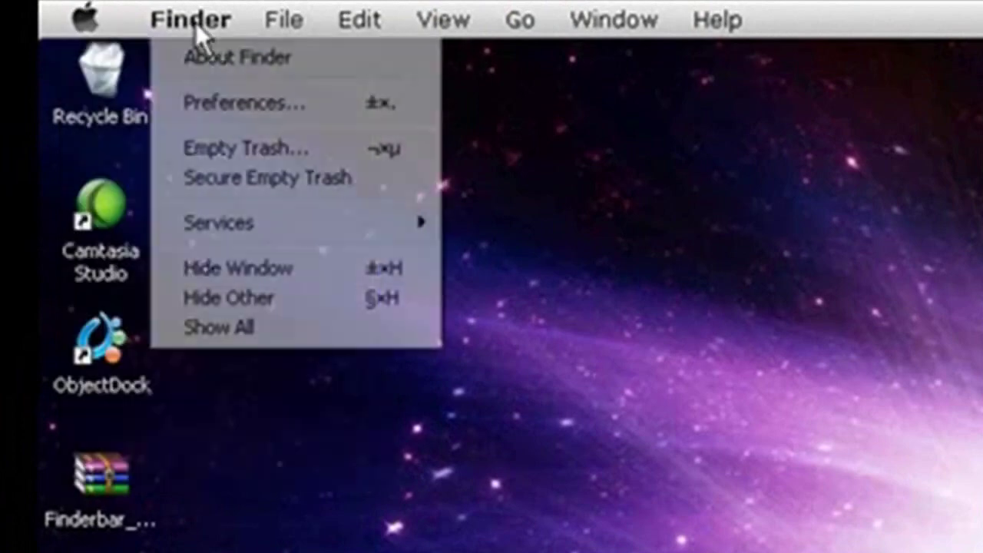
{"action": "mouse_move", "coordinate": [289, 22]}
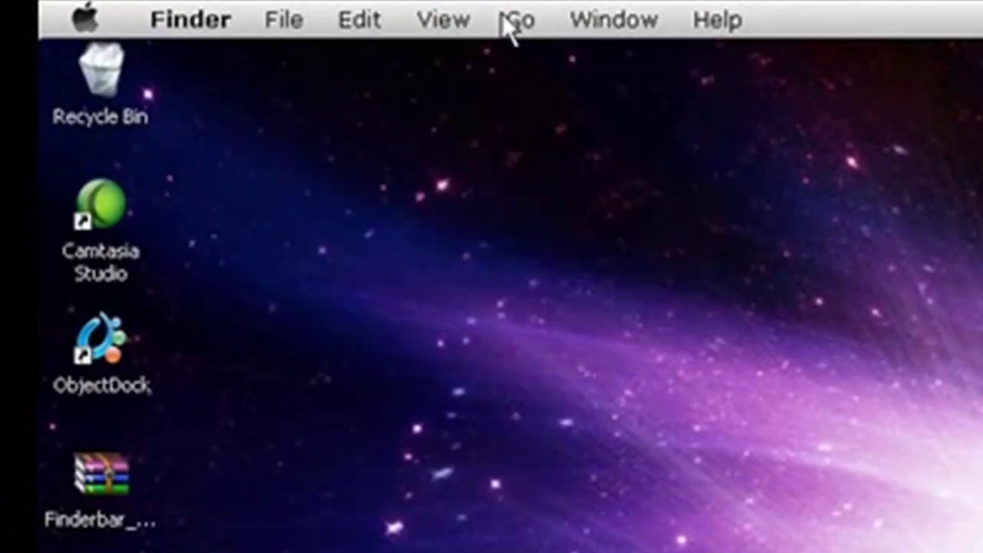
{"action": "mouse_move", "coordinate": [718, 21]}
{"action": "right_click", "coordinate": [791, 26]}
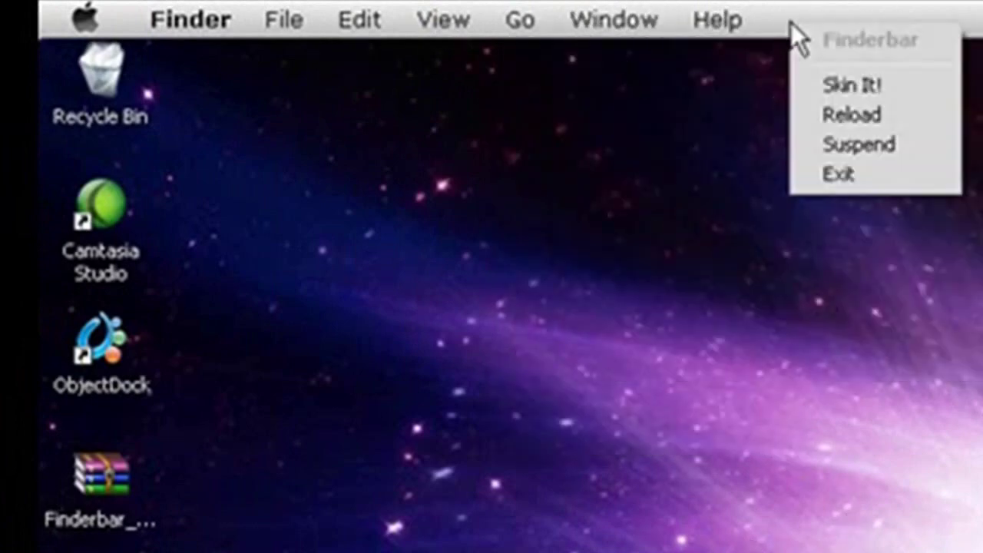
{"action": "left_click", "coordinate": [815, 176]}
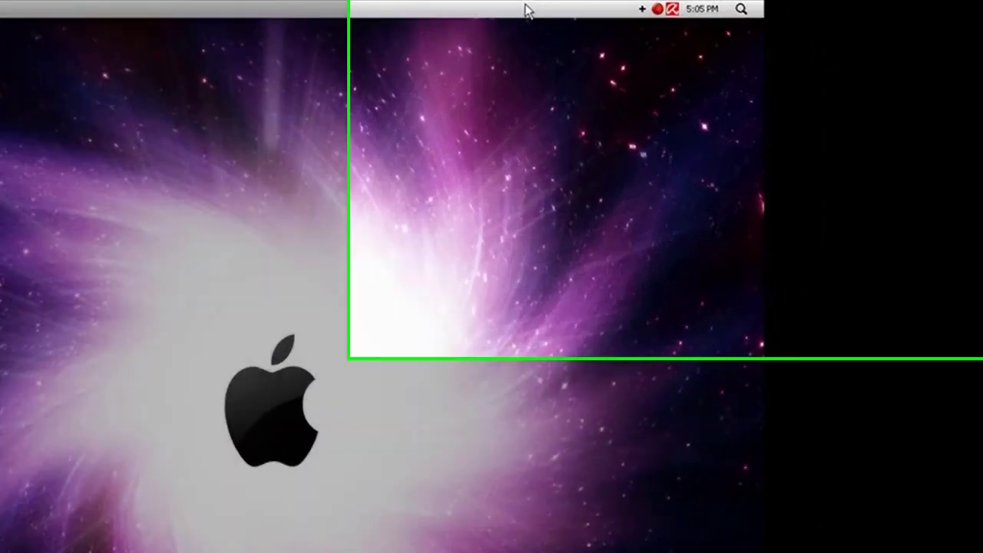
Unlock the taskbar and move it to the right edge of the desktop
{"action": "right_click", "coordinate": [681, 5]}
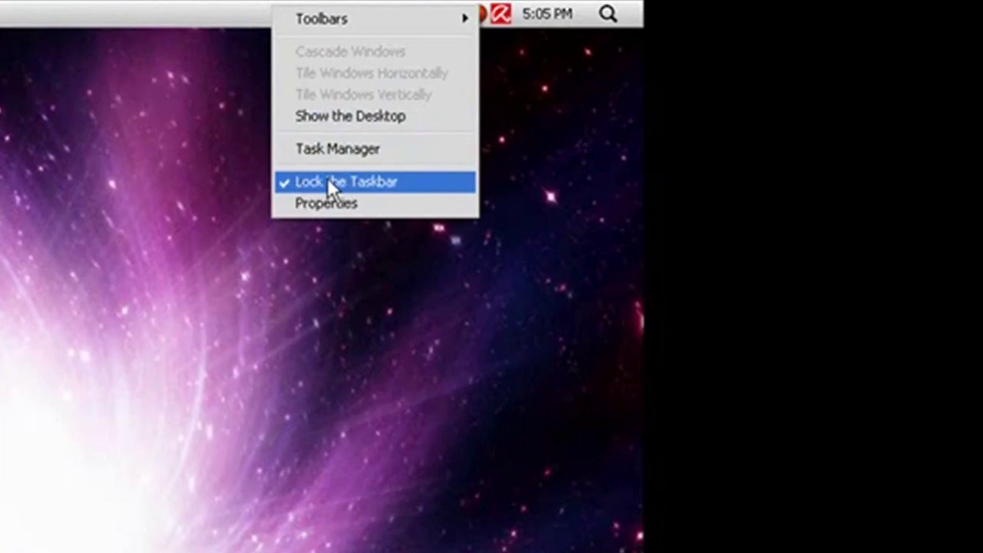
{"action": "left_click", "coordinate": [327, 181]}
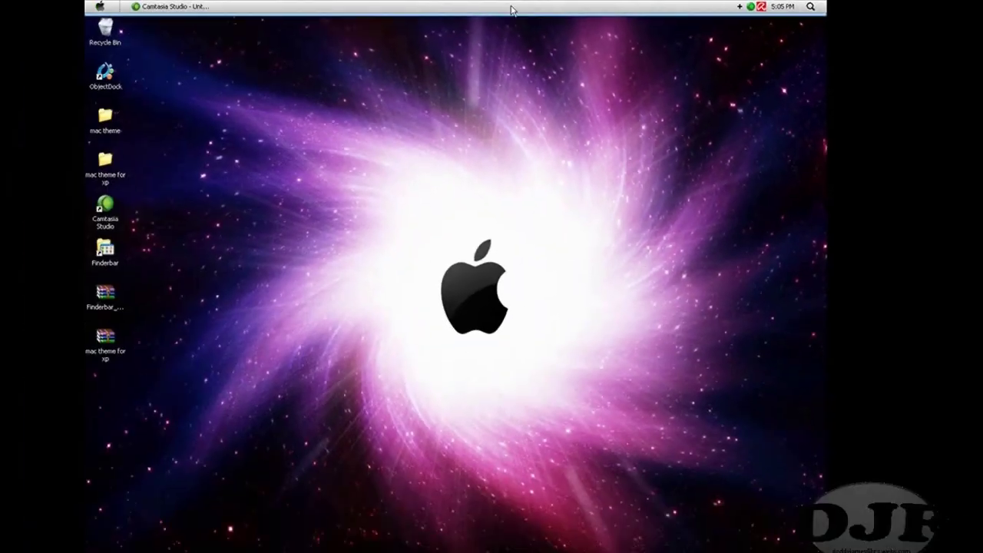
{"action": "left_click_drag", "start_coordinate": [511, 10], "coordinate": [790, 175]}
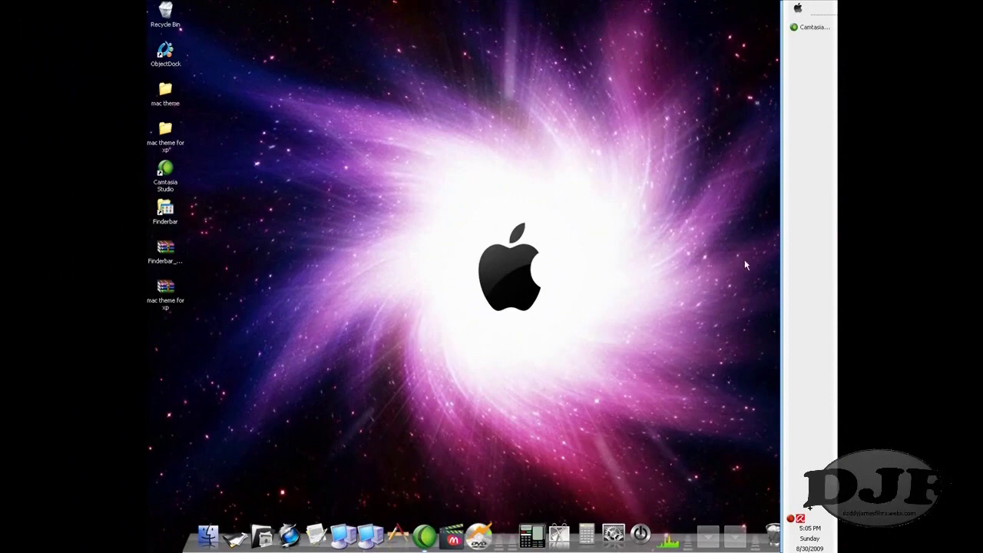
Move the taskbar to the top edge of the desktop and lock it there
{"action": "left_click_drag", "start_coordinate": [745, 265], "coordinate": [345, 88]}
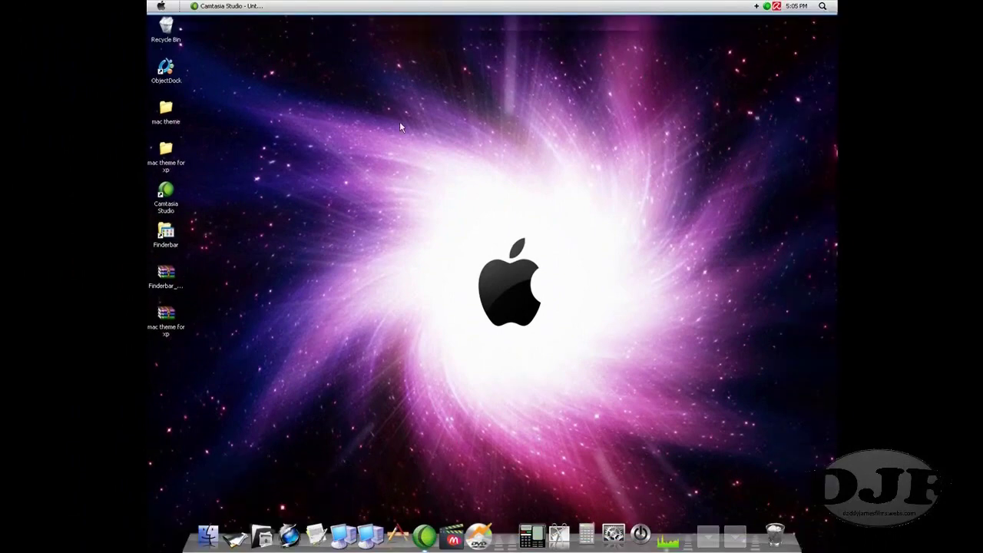
{"action": "right_click", "coordinate": [525, 9]}
{"action": "left_click", "coordinate": [545, 77]}
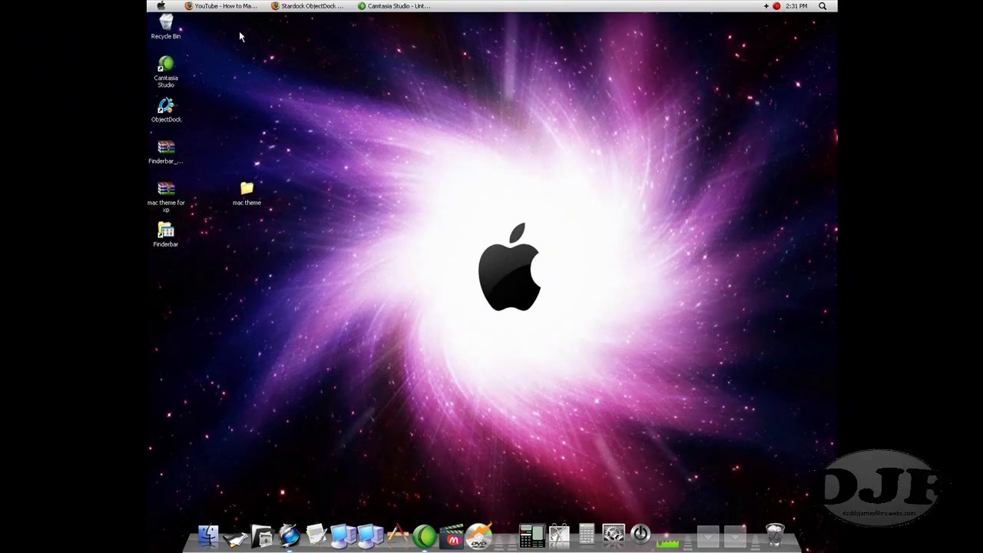
Switch to the Firefox window with the YouTube tutorial and bring up the MEGAUPLOAD page
{"action": "left_click", "coordinate": [239, 7]}
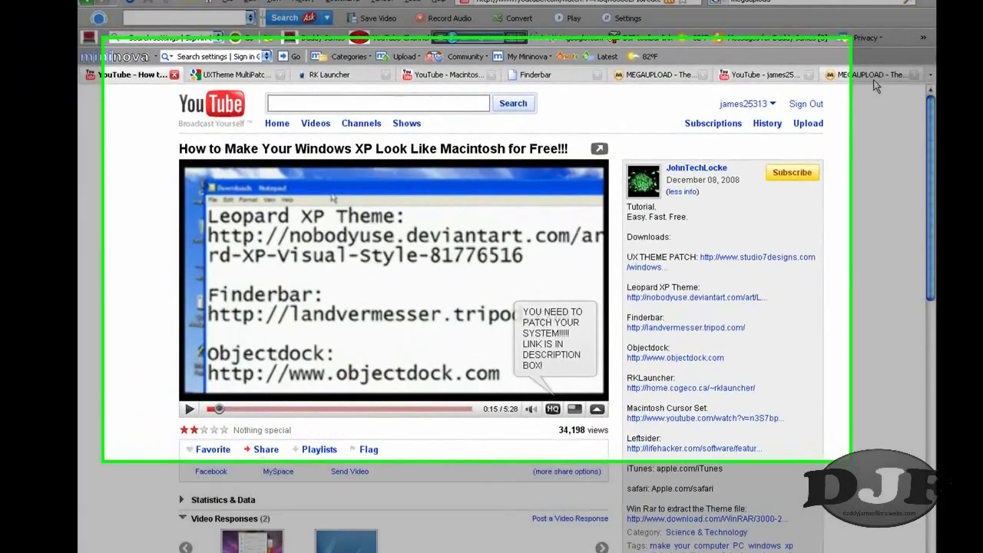
{"action": "left_click", "coordinate": [874, 77]}
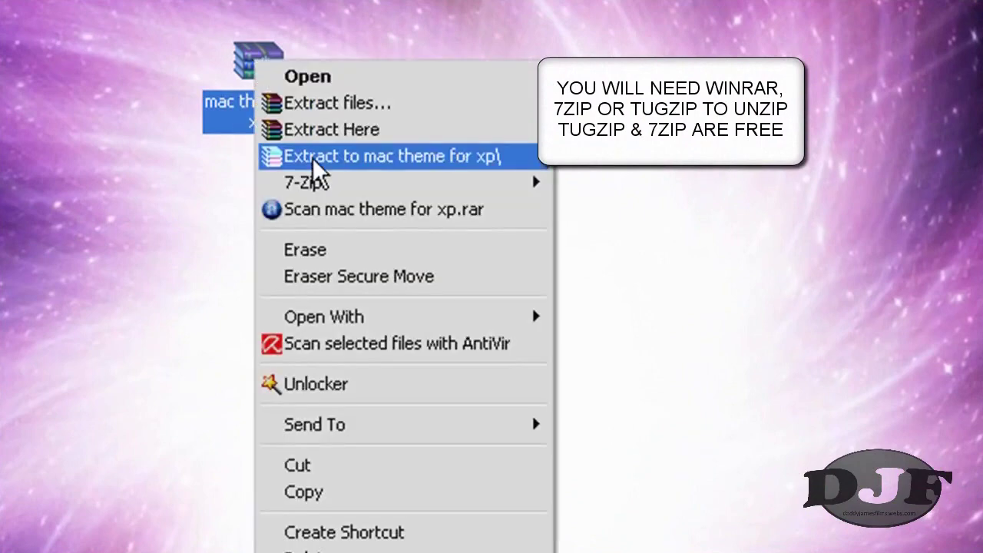
Extract the mac theme for xp archive into its own folder and open the mac theme folder inside it
{"action": "left_click", "coordinate": [312, 157]}
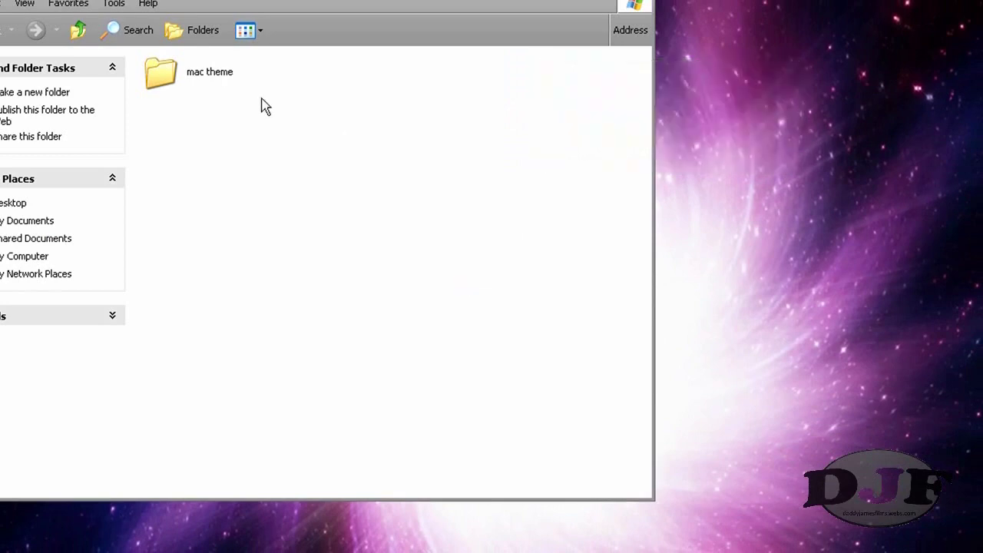
{"action": "double_click", "coordinate": [157, 81]}
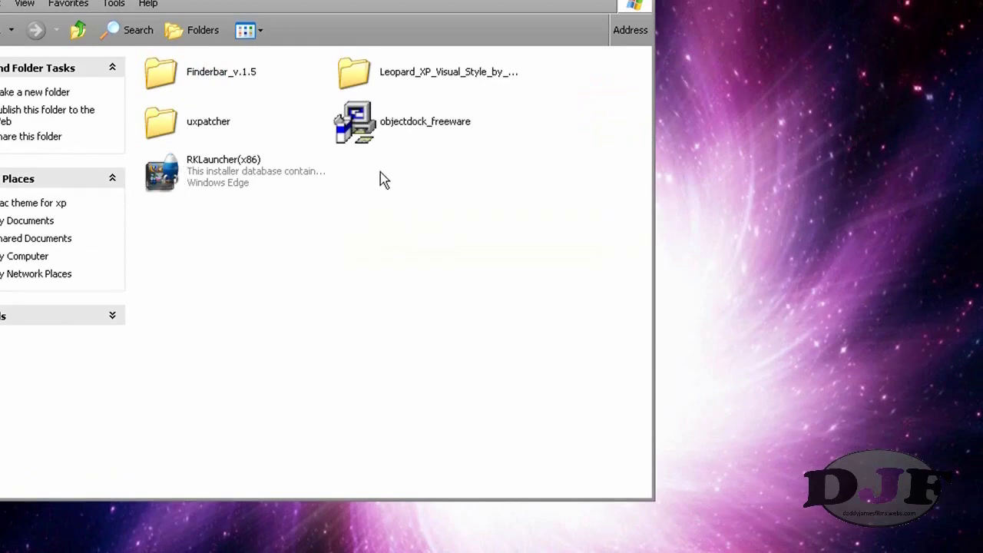
{"action": "mouse_move", "coordinate": [174, 190]}
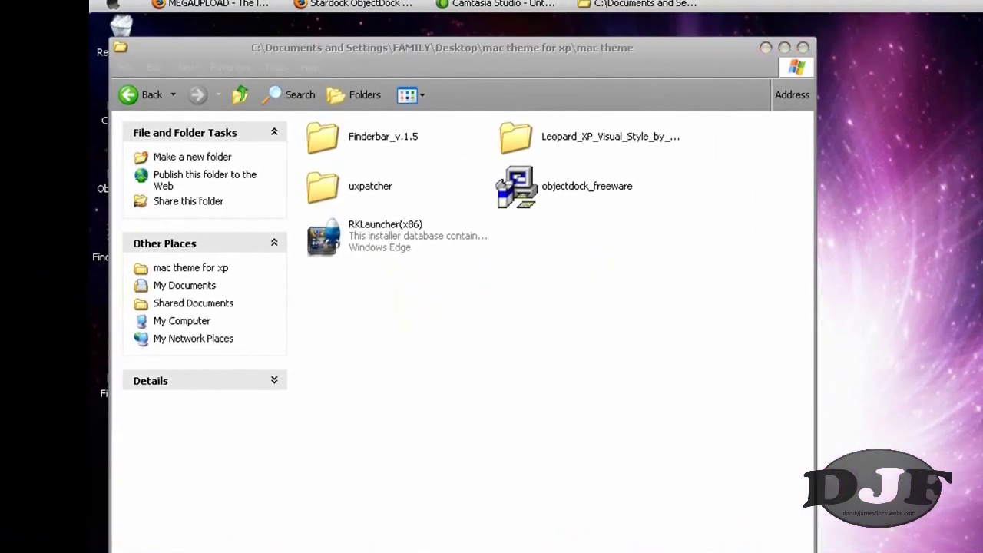
{"action": "left_click", "coordinate": [681, 114]}
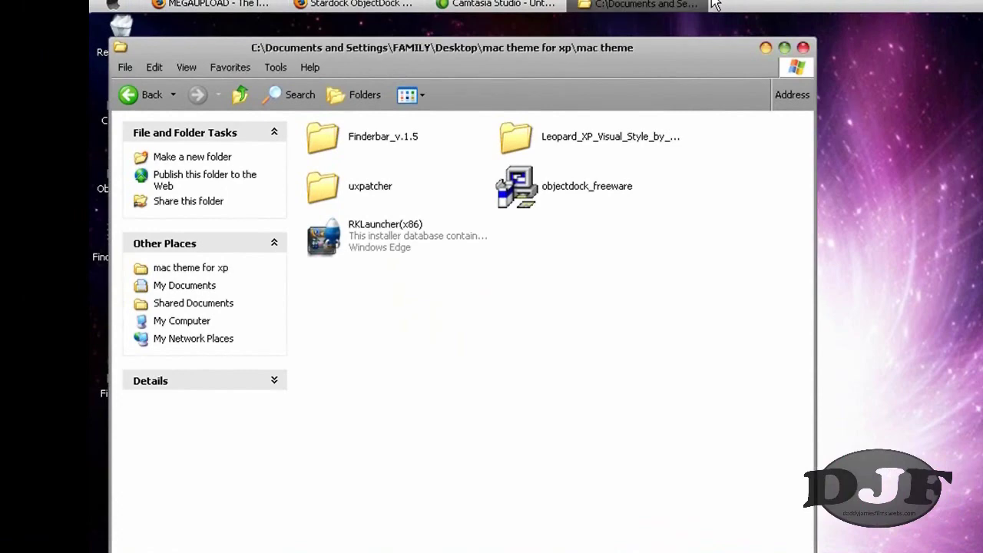
{"action": "mouse_move", "coordinate": [379, 247]}
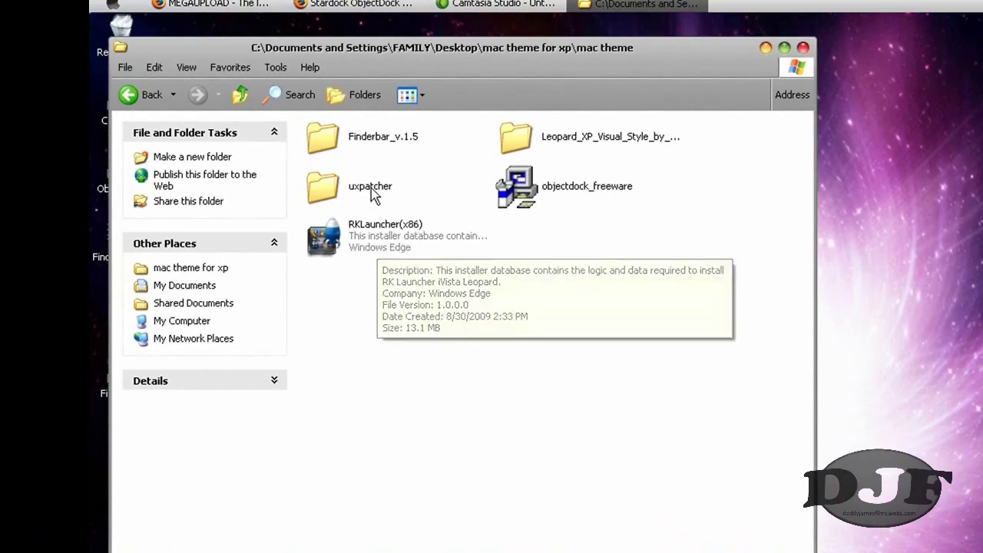
Look inside the uxpatcher and Leopard XP Visual Style folders, returning to the mac theme folder after each
{"action": "double_click", "coordinate": [323, 188]}
{"action": "mouse_move", "coordinate": [358, 154]}
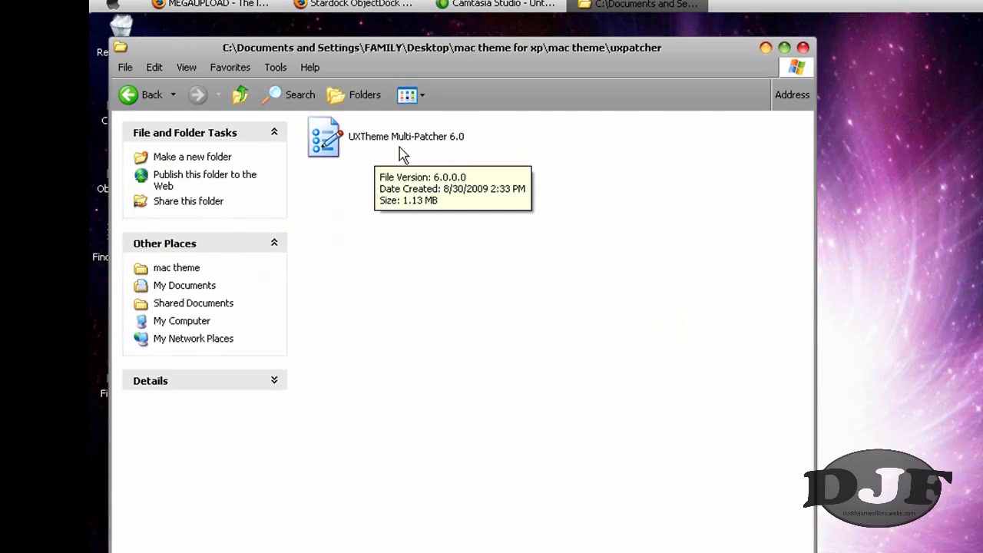
{"action": "left_click", "coordinate": [148, 100]}
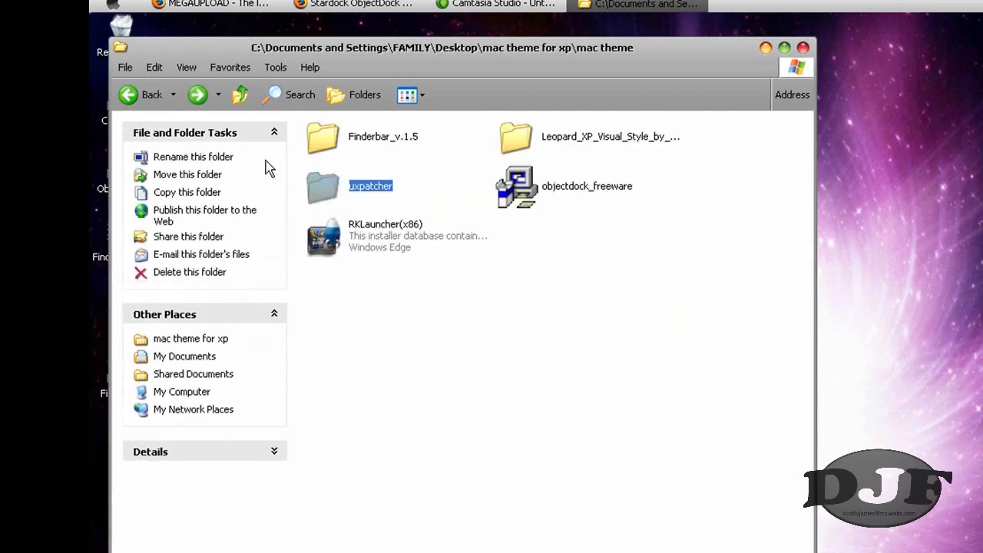
{"action": "mouse_move", "coordinate": [613, 149]}
{"action": "double_click", "coordinate": [533, 139]}
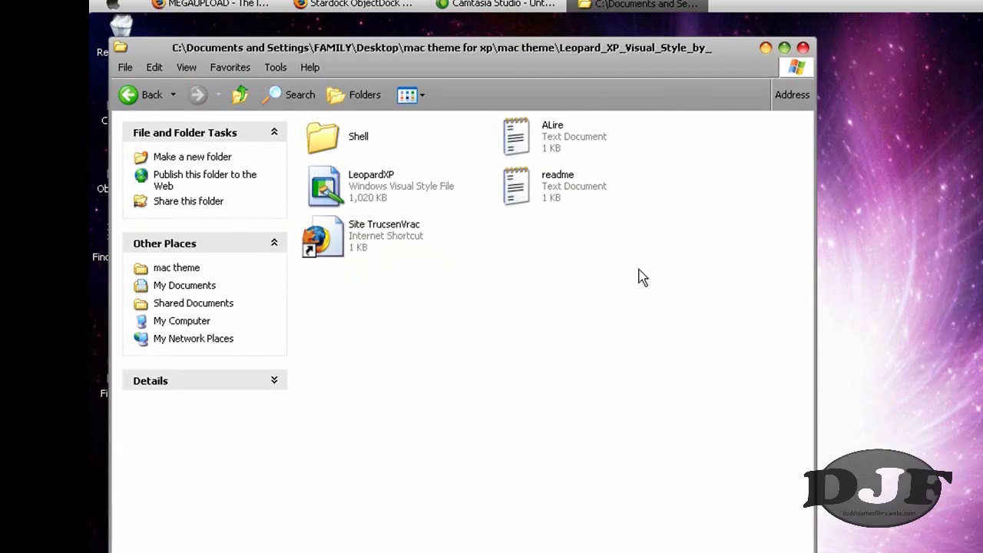
{"action": "left_click", "coordinate": [152, 96]}
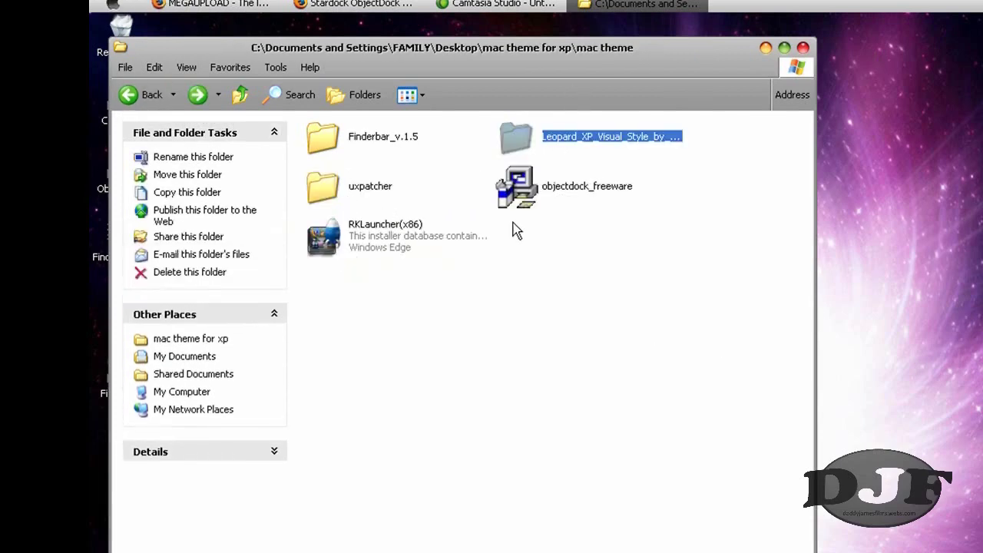
Look inside the Finderbar_v.1.5 folder, go back to the mac theme for xp folder and close its window
{"action": "double_click", "coordinate": [335, 138]}
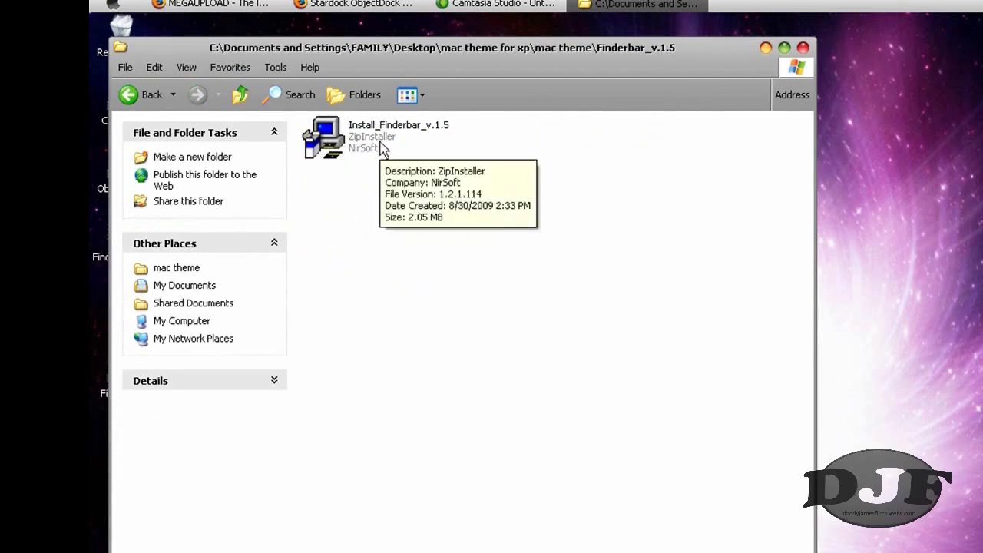
{"action": "left_click", "coordinate": [148, 98]}
{"action": "left_click", "coordinate": [149, 102]}
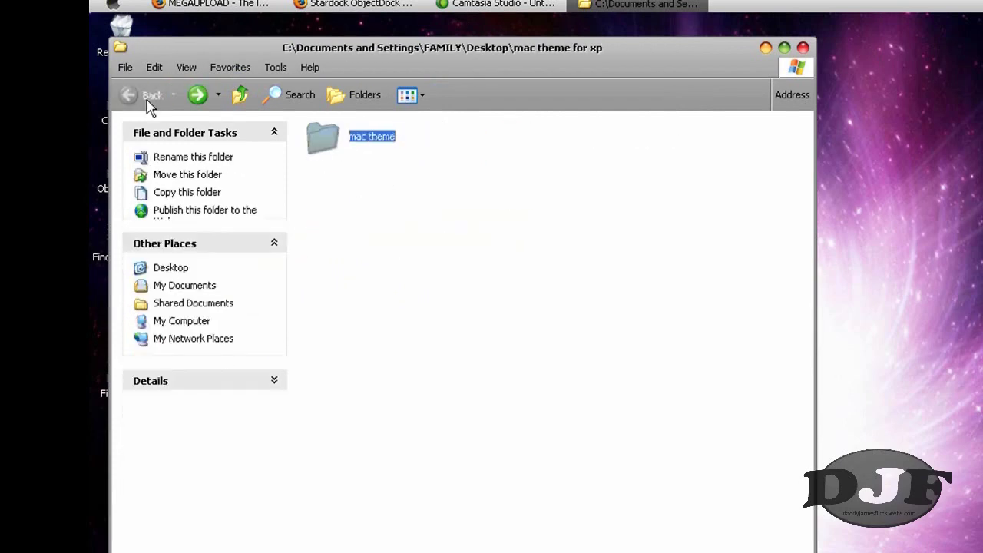
{"action": "left_click", "coordinate": [803, 49]}
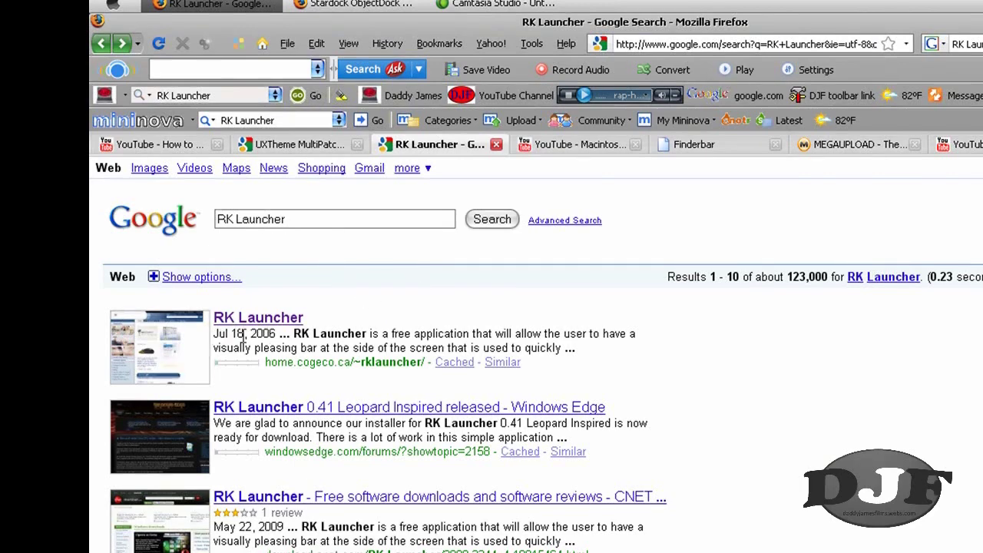
Open the RK Launcher site from the search results and start downloading RK_Launcher_04_Beta.zip, cancelling at the save dialog
{"action": "left_click", "coordinate": [261, 319]}
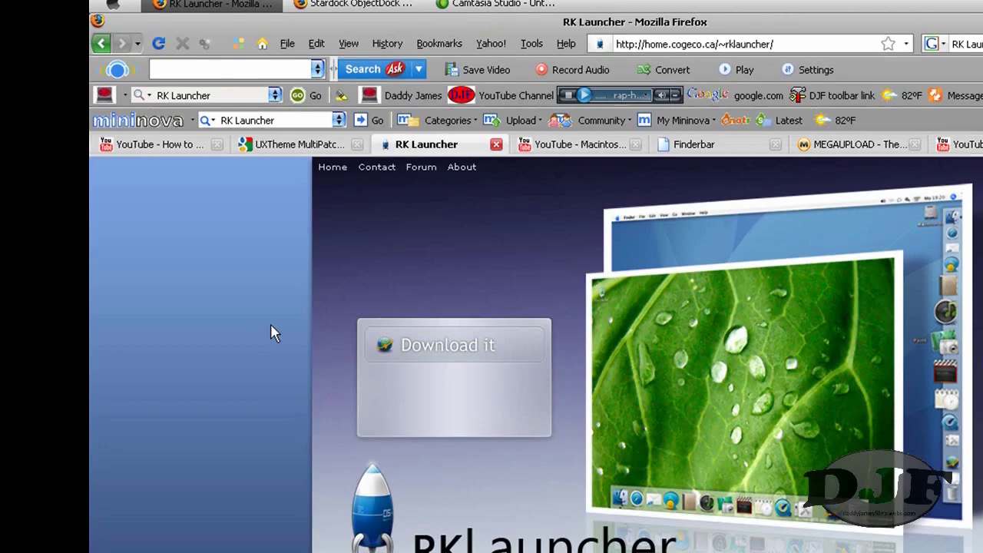
{"action": "mouse_move", "coordinate": [444, 351]}
{"action": "left_click", "coordinate": [449, 353]}
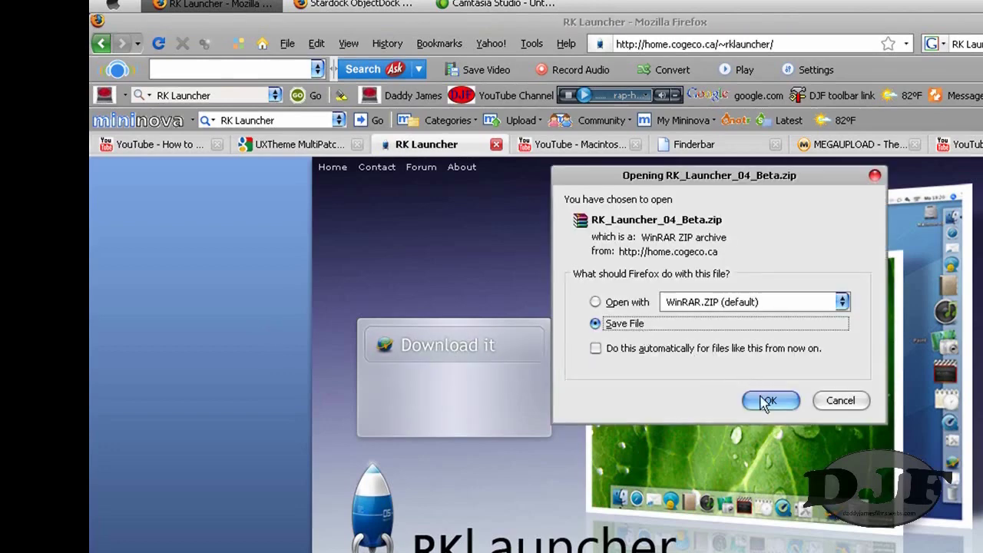
{"action": "left_click", "coordinate": [767, 403]}
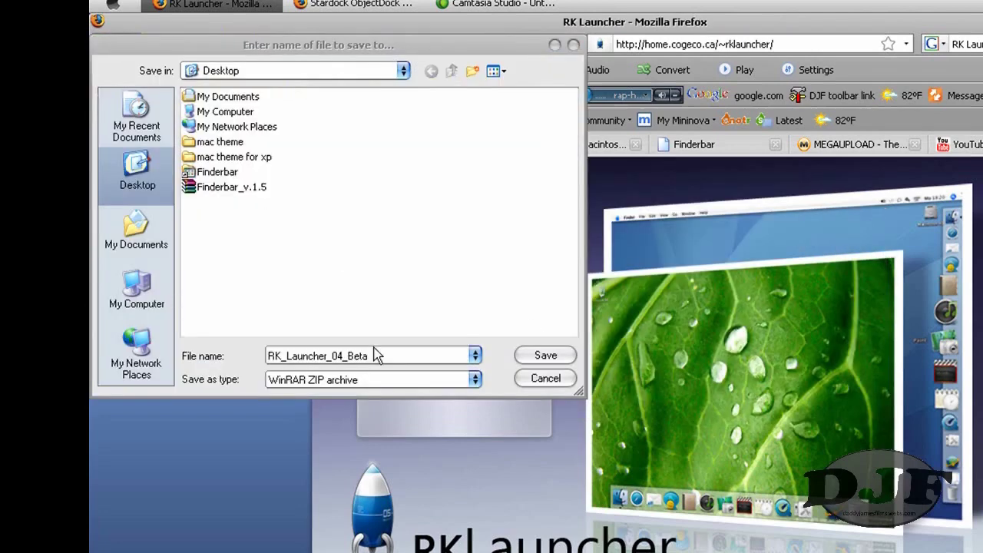
{"action": "left_click", "coordinate": [537, 380]}
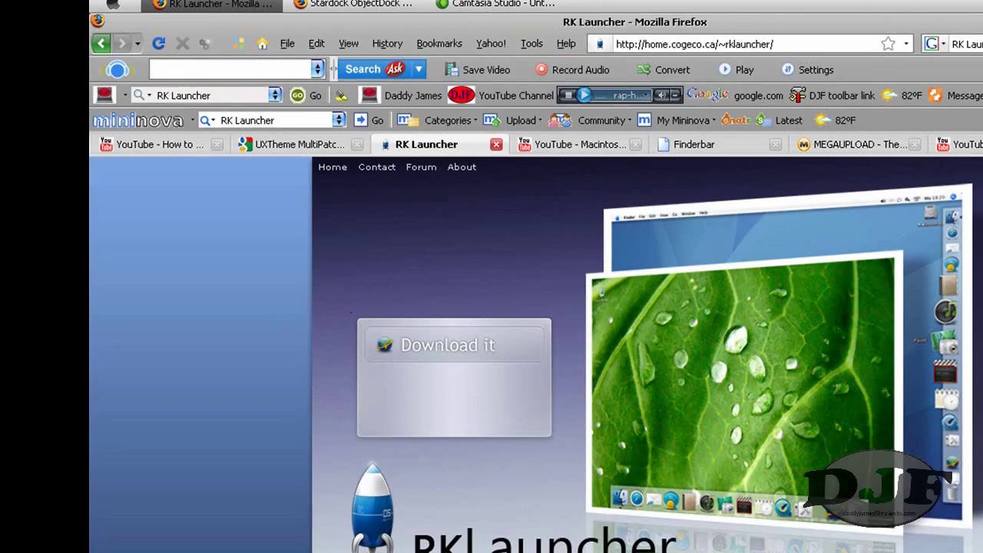
View the Stardock ObjectDock page, and show the desktop to inspect the RKLauncher(x86) installer's file details
{"action": "key", "text": "alt+Tab"}
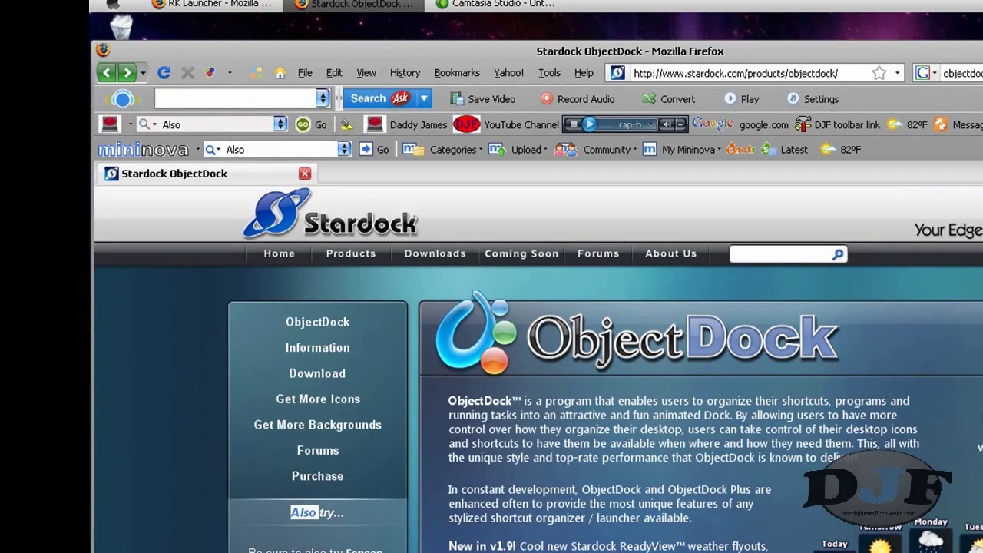
{"action": "key", "text": "super+d"}
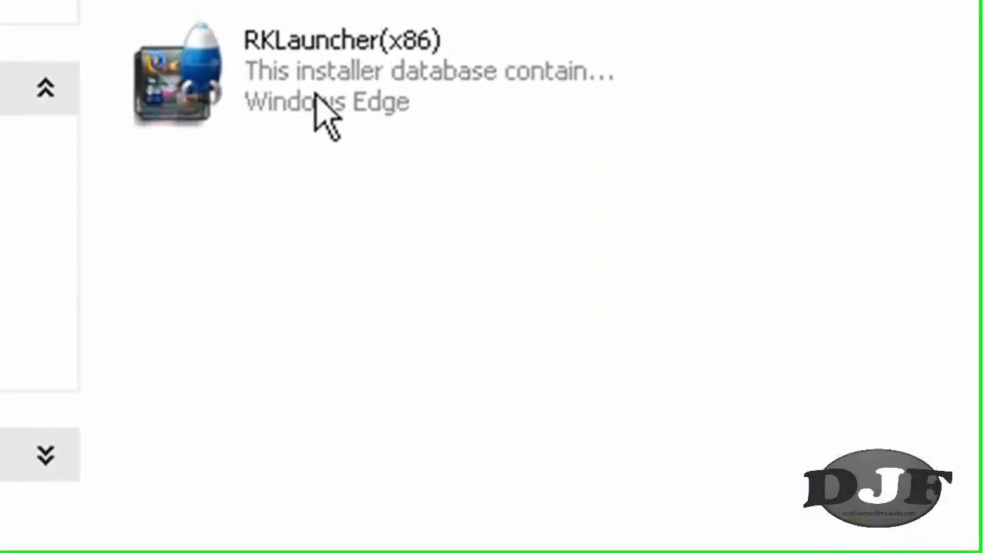
{"action": "mouse_move", "coordinate": [208, 138]}
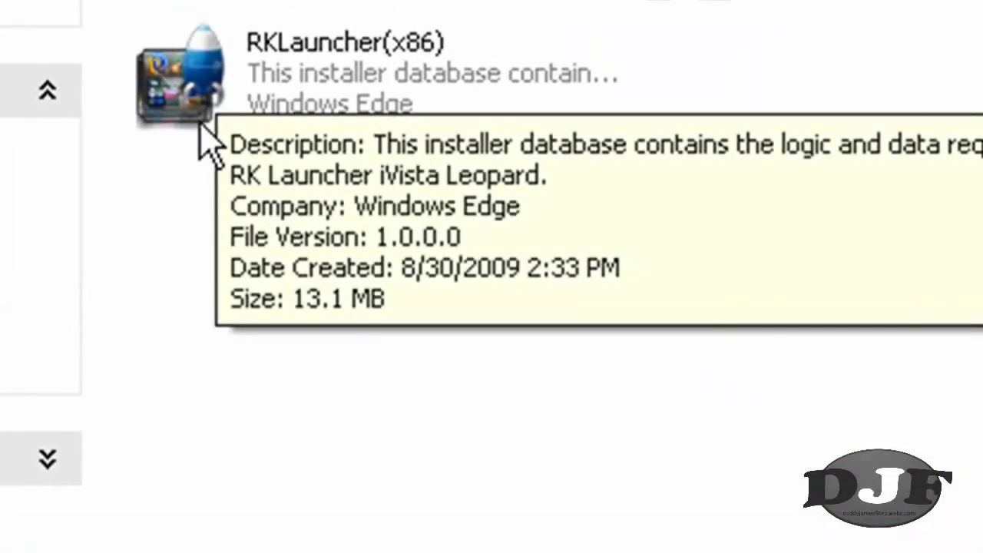
{"action": "mouse_move", "coordinate": [242, 123]}
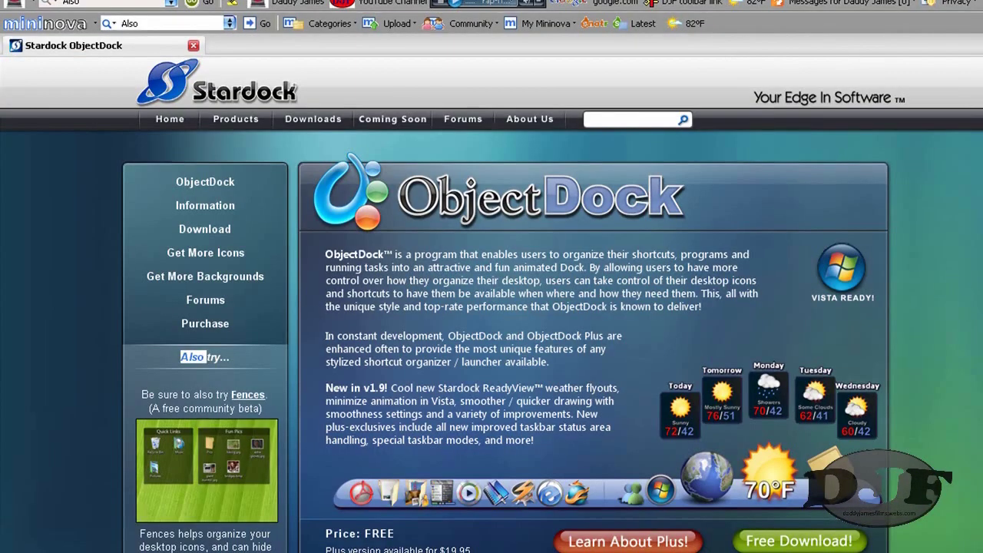
Open the Stardock ObjectDock page from the Google results, download the free version from Download.com and save objectdock_freeware.exe
{"action": "key", "text": "alt+Left"}
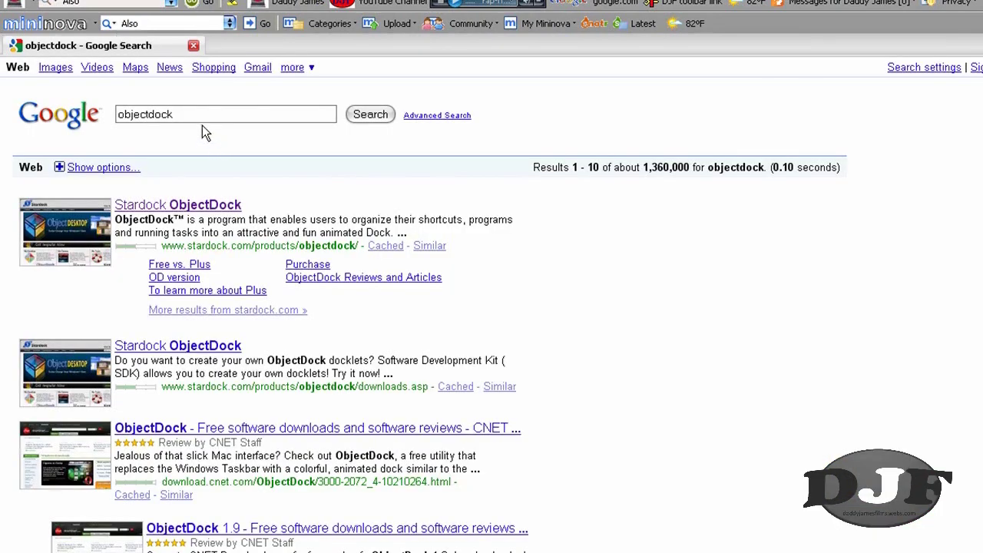
{"action": "left_click", "coordinate": [186, 209]}
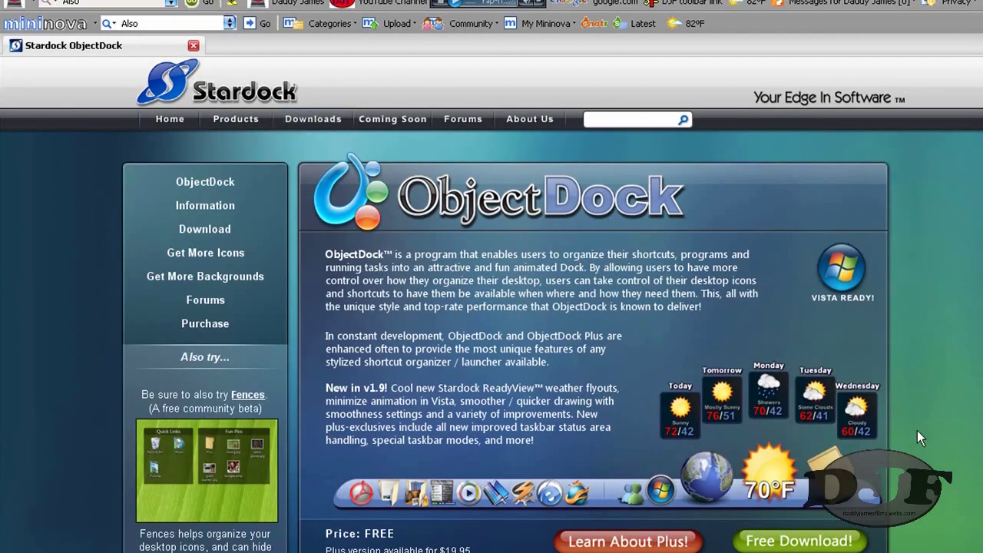
{"action": "scroll", "coordinate": [912, 422], "scroll_direction": "down", "scroll_amount": 2}
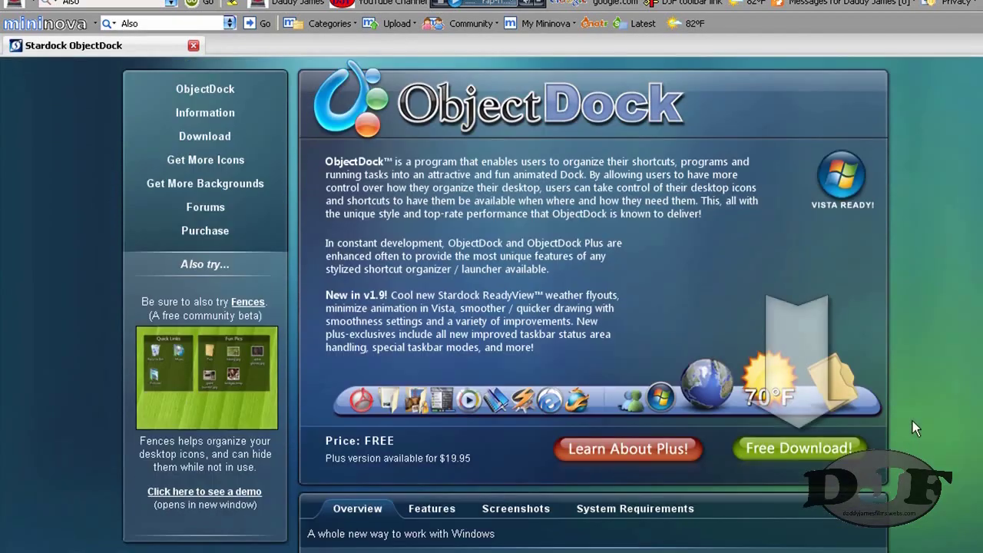
{"action": "left_click", "coordinate": [791, 453]}
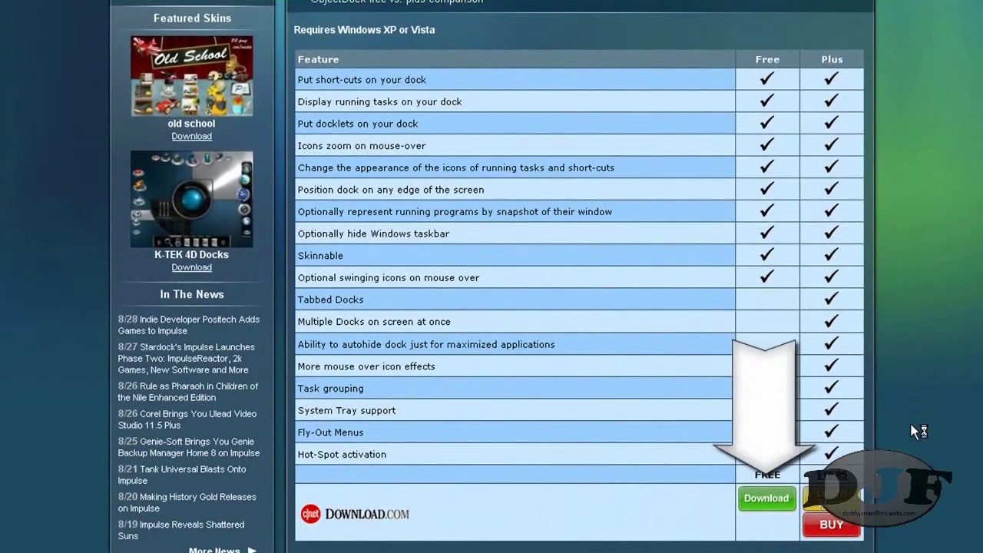
{"action": "left_click", "coordinate": [765, 499]}
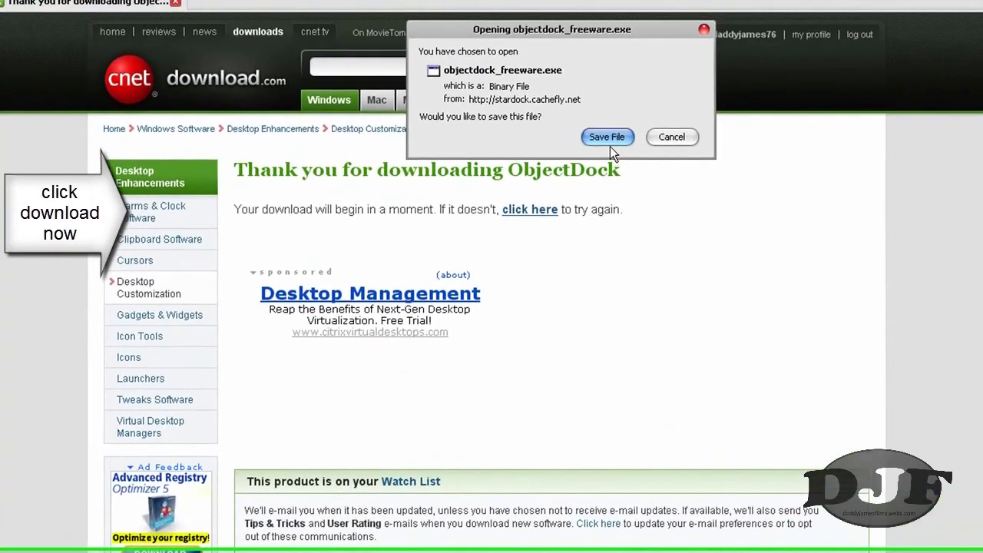
{"action": "left_click", "coordinate": [606, 137]}
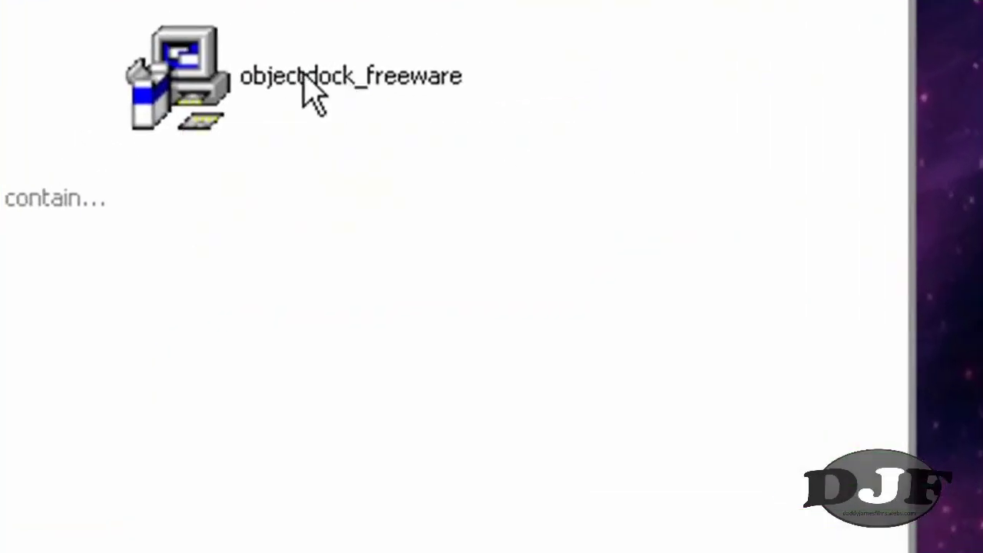
{"action": "mouse_move", "coordinate": [198, 96]}
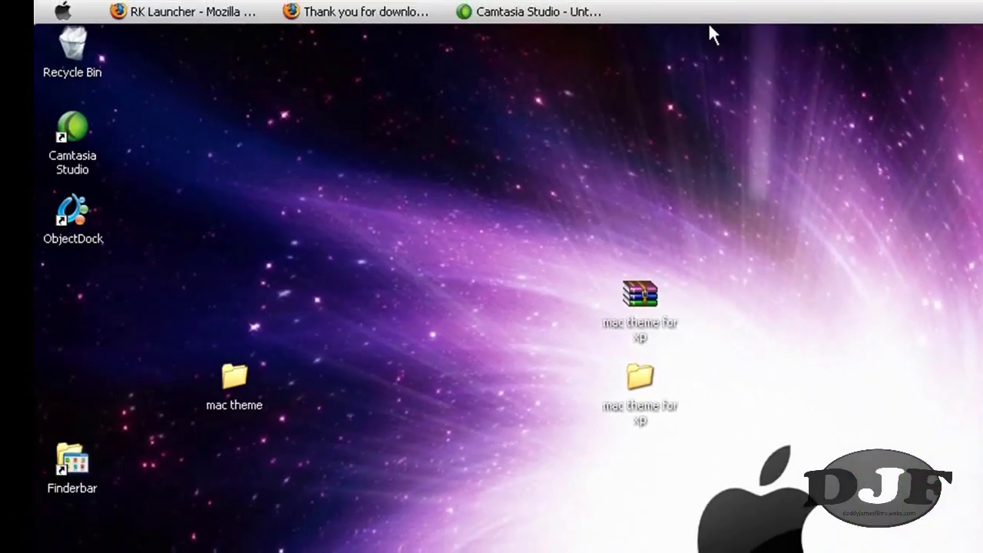
Reveal the dock along the desktop's upper edge and view its Start Menu twice, closing it each time
{"action": "mouse_move", "coordinate": [706, 12]}
{"action": "mouse_move", "coordinate": [747, 8]}
{"action": "left_click", "coordinate": [407, 43]}
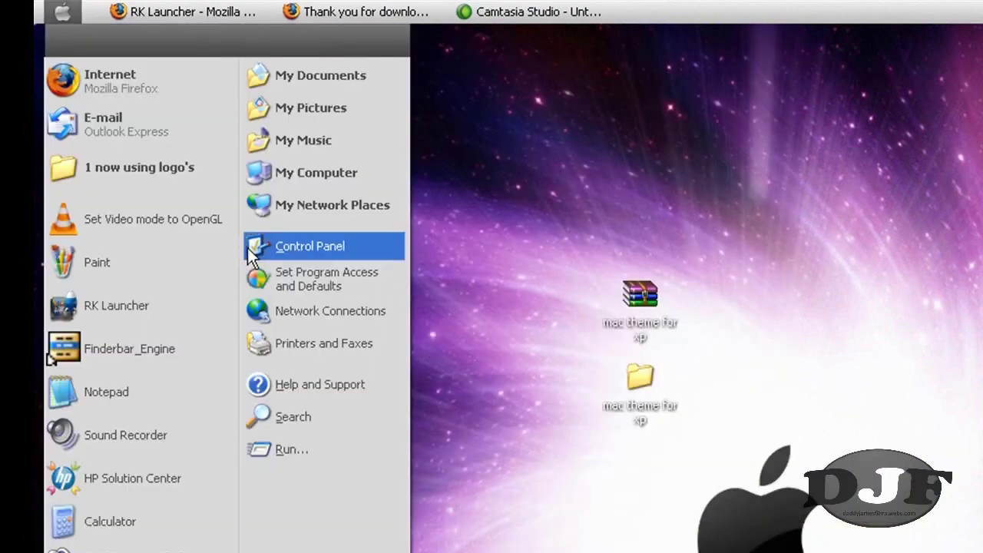
{"action": "left_click", "coordinate": [541, 182]}
{"action": "mouse_move", "coordinate": [647, 10]}
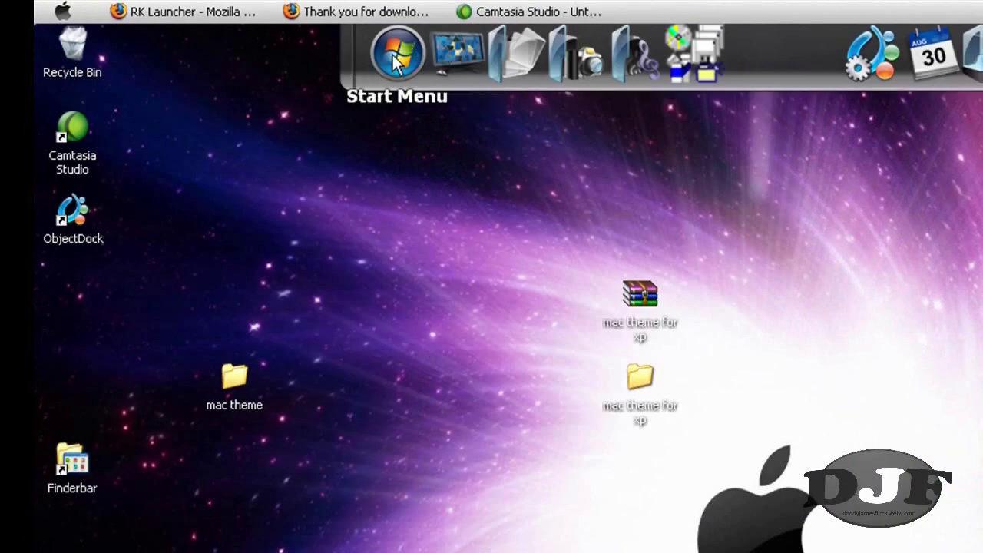
{"action": "left_click", "coordinate": [397, 53]}
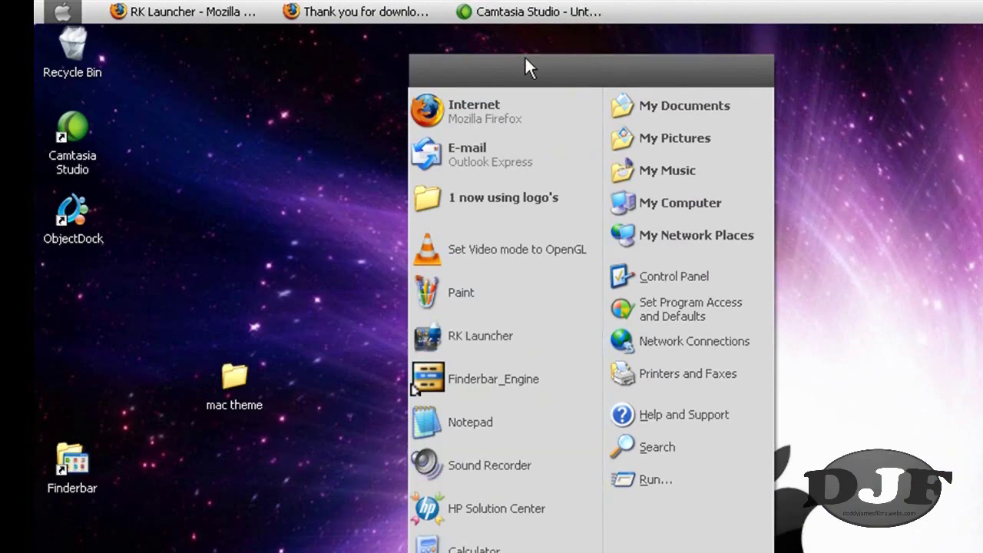
{"action": "left_click", "coordinate": [977, 157]}
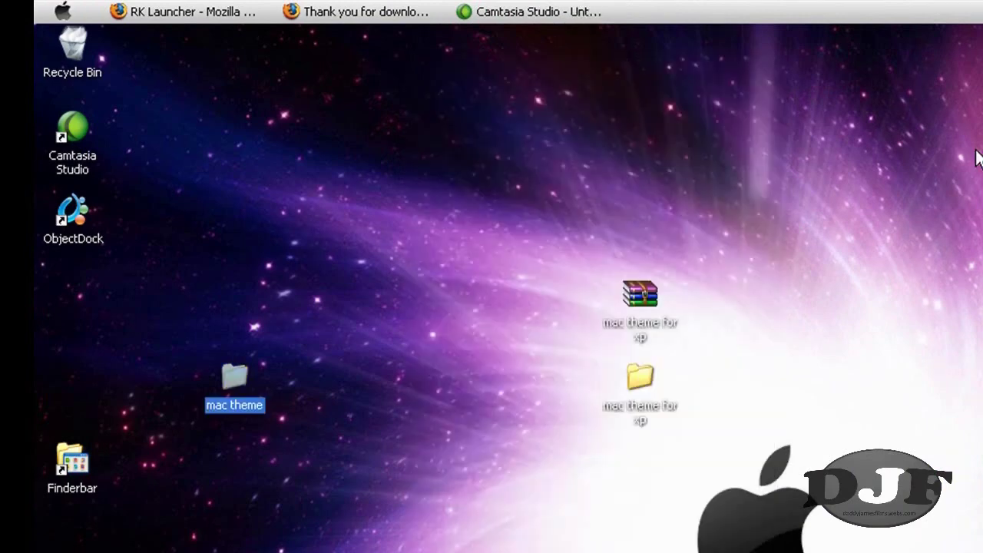
Add the Start Menu Launcher docklet in the ObjectDock configuration and move its icon to the left end of the dock
{"action": "mouse_move", "coordinate": [748, 9]}
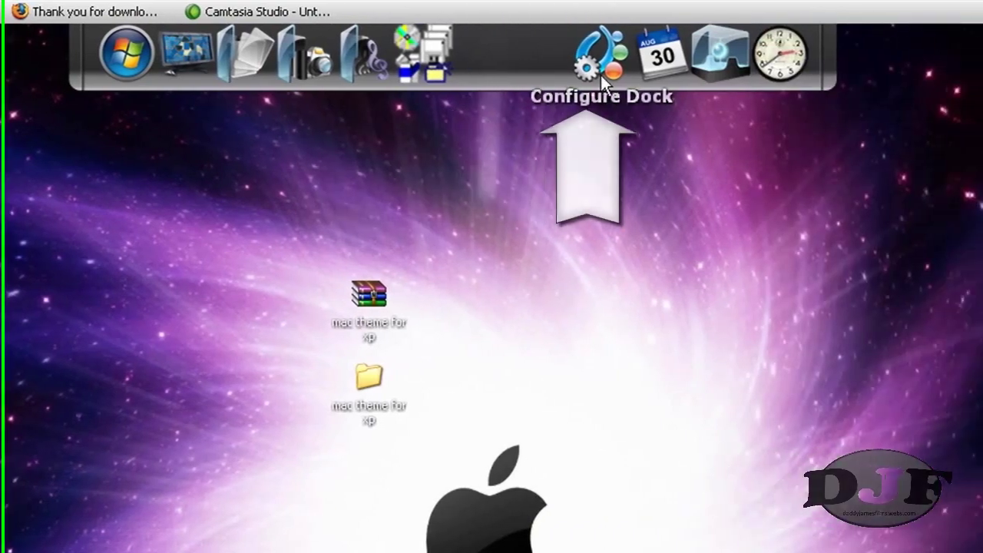
{"action": "left_click", "coordinate": [601, 71]}
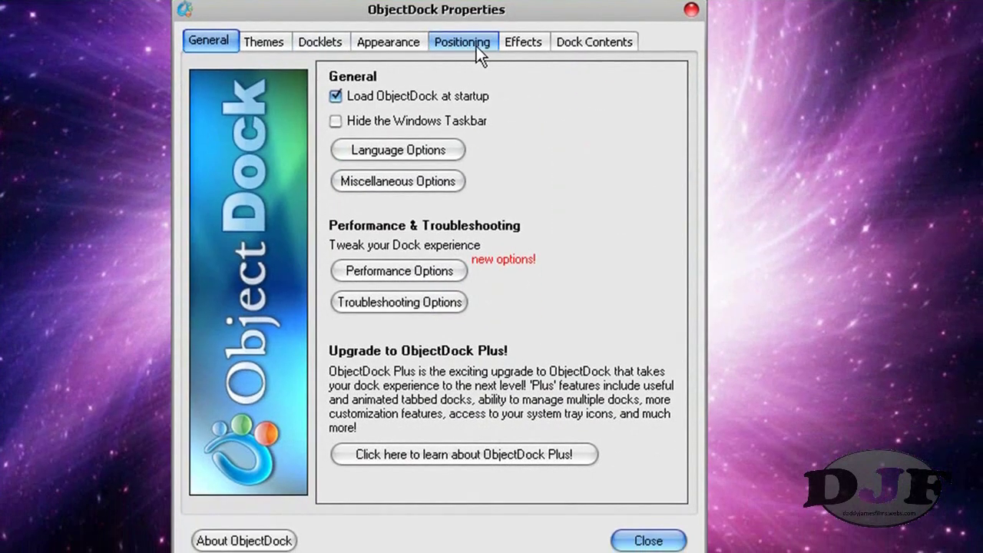
{"action": "left_click", "coordinate": [366, 40]}
{"action": "left_click", "coordinate": [320, 41]}
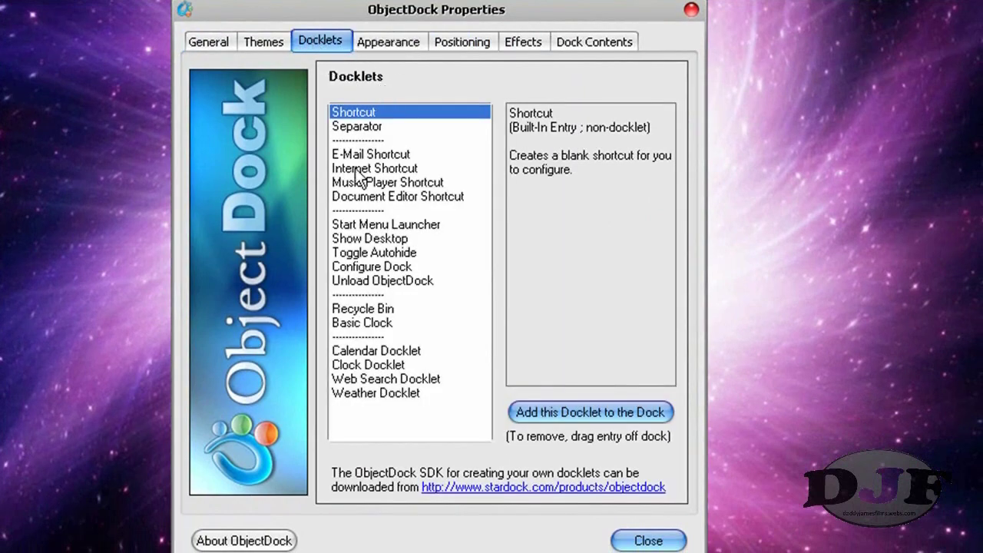
{"action": "left_click", "coordinate": [413, 227]}
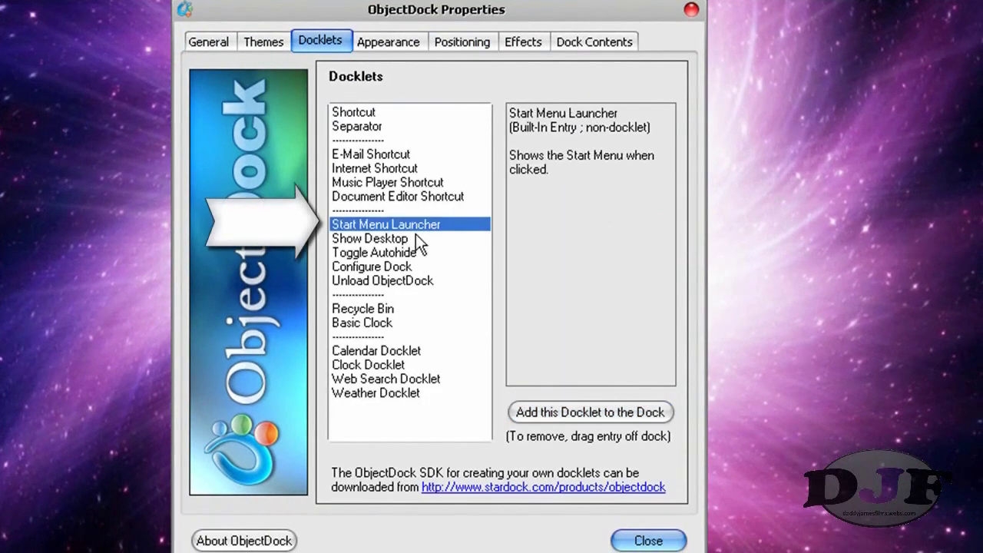
{"action": "left_click", "coordinate": [590, 413]}
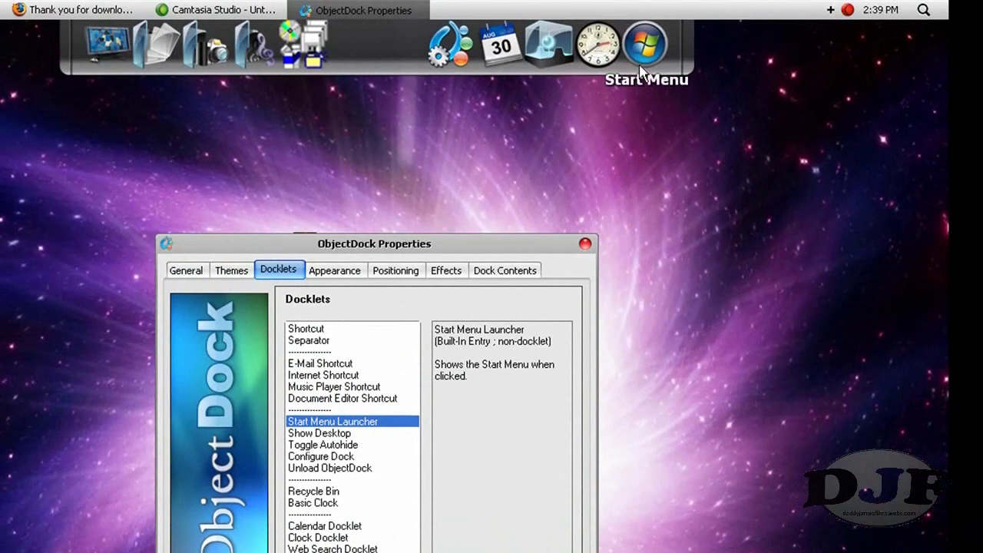
{"action": "left_click_drag", "start_coordinate": [645, 52], "coordinate": [91, 49]}
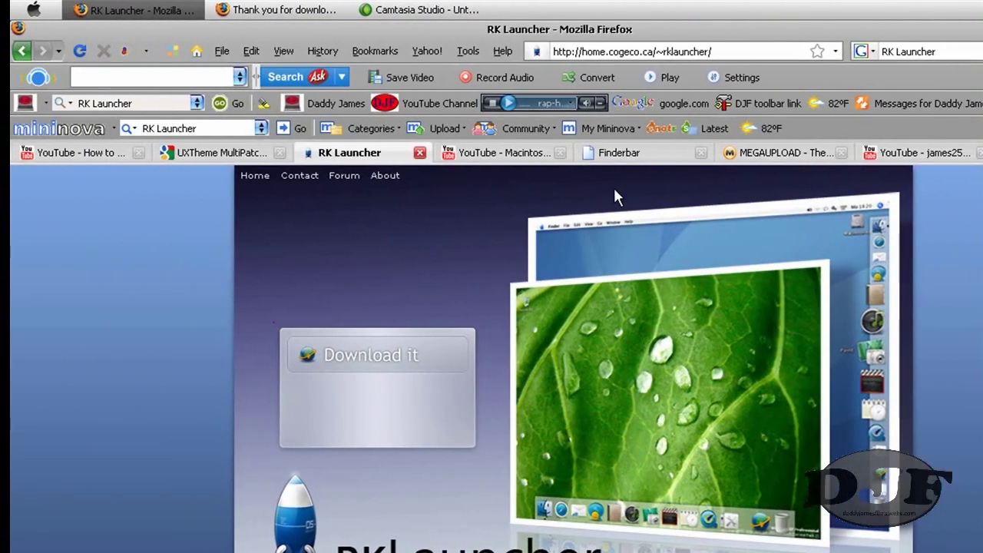
Open the Finderbar site from the Google results and start downloading Version 1.5, cancelling at the save dialog
{"action": "left_click", "coordinate": [621, 153]}
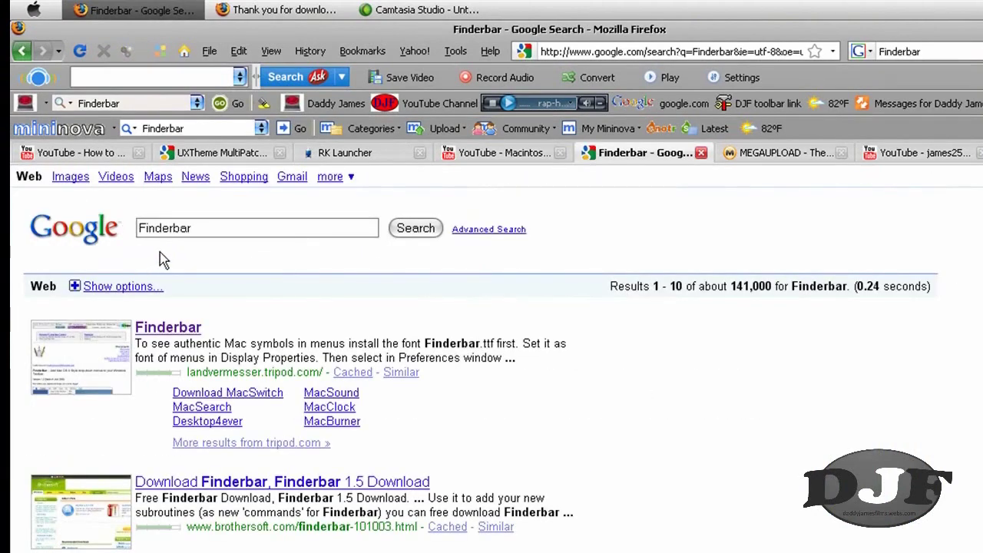
{"action": "left_click", "coordinate": [181, 326]}
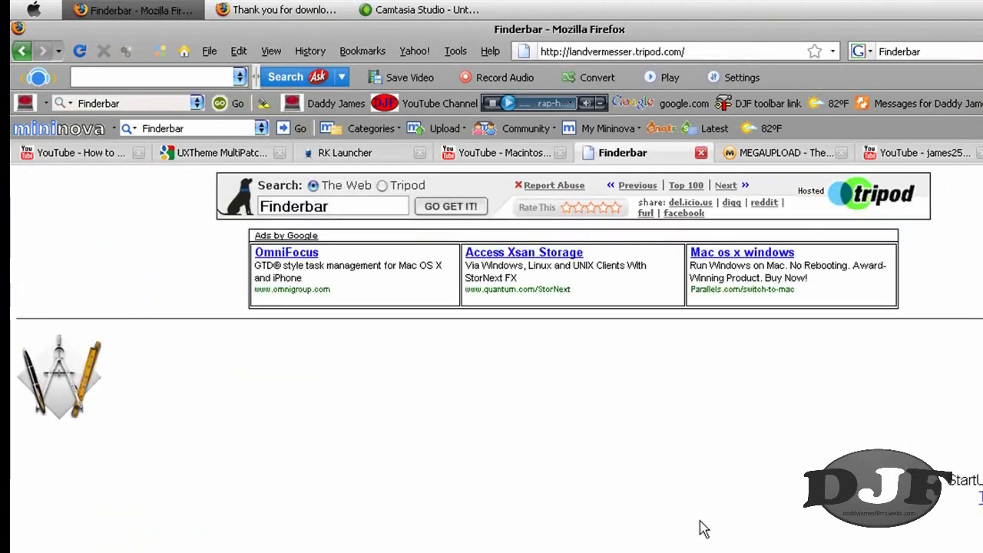
{"action": "scroll", "coordinate": [702, 527], "scroll_direction": "down", "scroll_amount": 5}
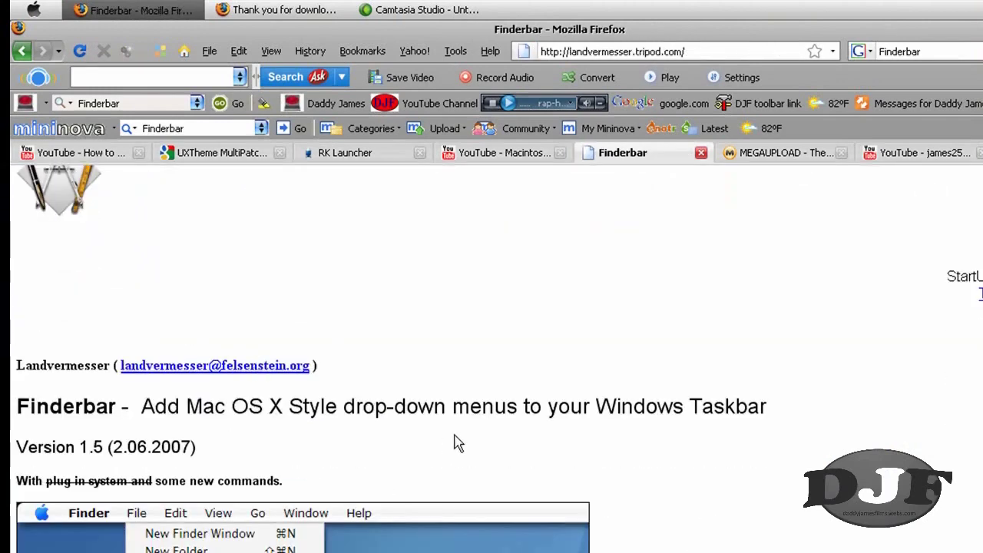
{"action": "scroll", "coordinate": [455, 443], "scroll_direction": "down", "scroll_amount": 15}
{"action": "scroll", "coordinate": [455, 443], "scroll_direction": "up", "scroll_amount": 4}
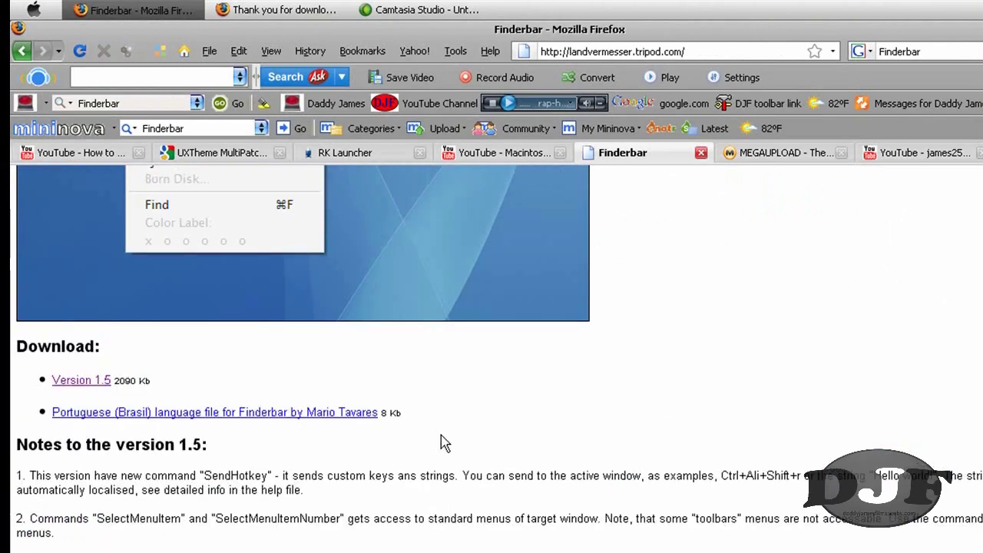
{"action": "left_click", "coordinate": [80, 384]}
{"action": "left_click", "coordinate": [695, 413]}
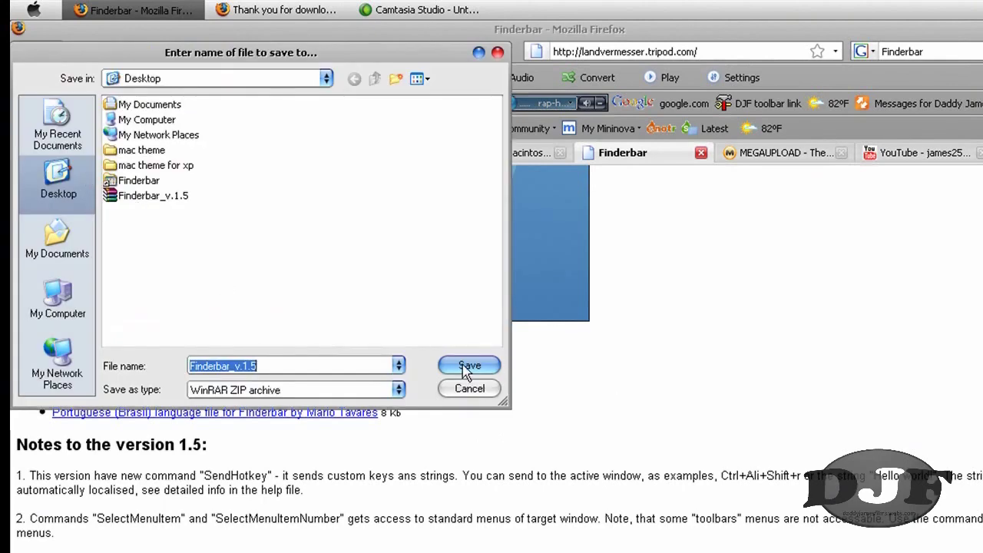
{"action": "left_click", "coordinate": [470, 389]}
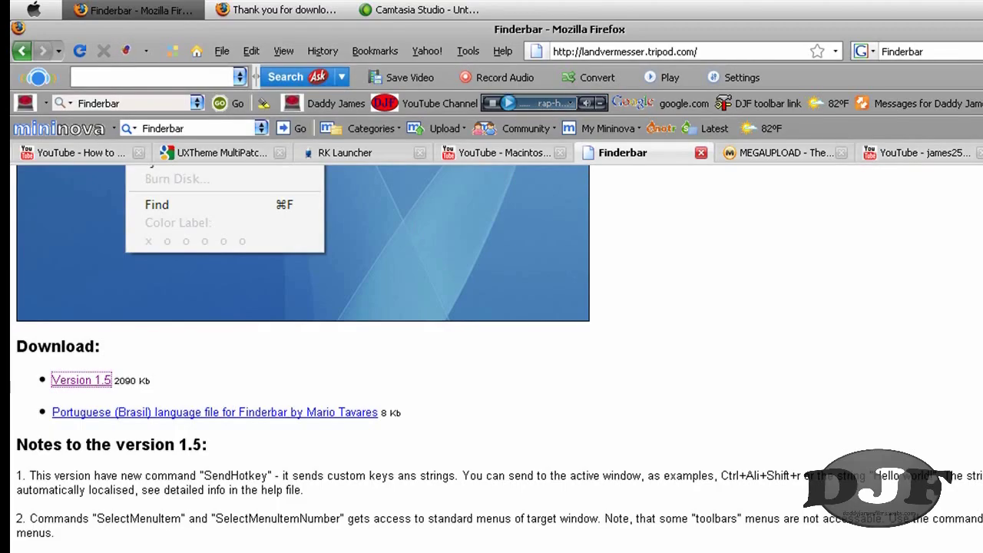
Show the desktop, move the Finderbar archive closer to the mac theme for xp folder and inspect the Finderbar_v.1.5 folder
{"action": "key", "text": "super+d"}
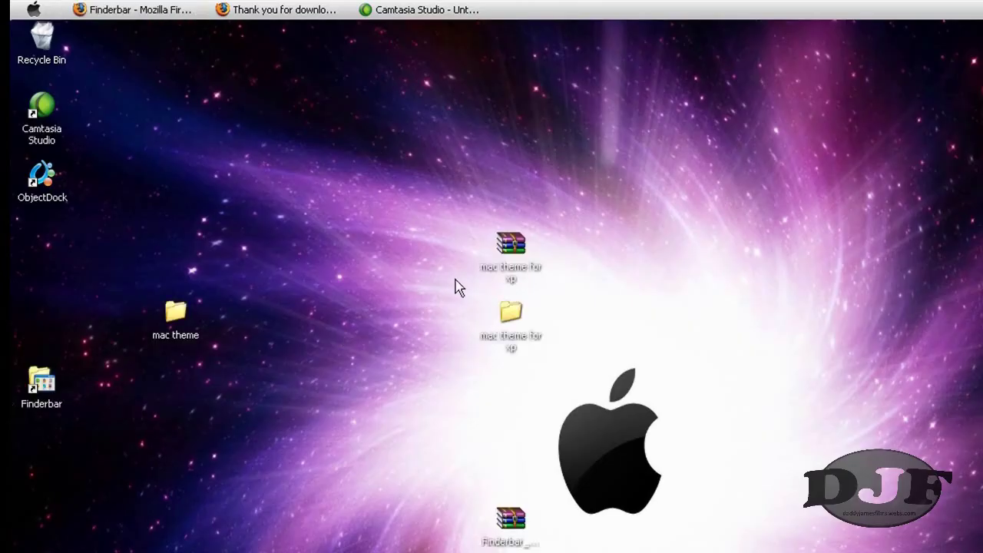
{"action": "left_click_drag", "start_coordinate": [510, 520], "coordinate": [516, 460]}
{"action": "right_click", "coordinate": [518, 463]}
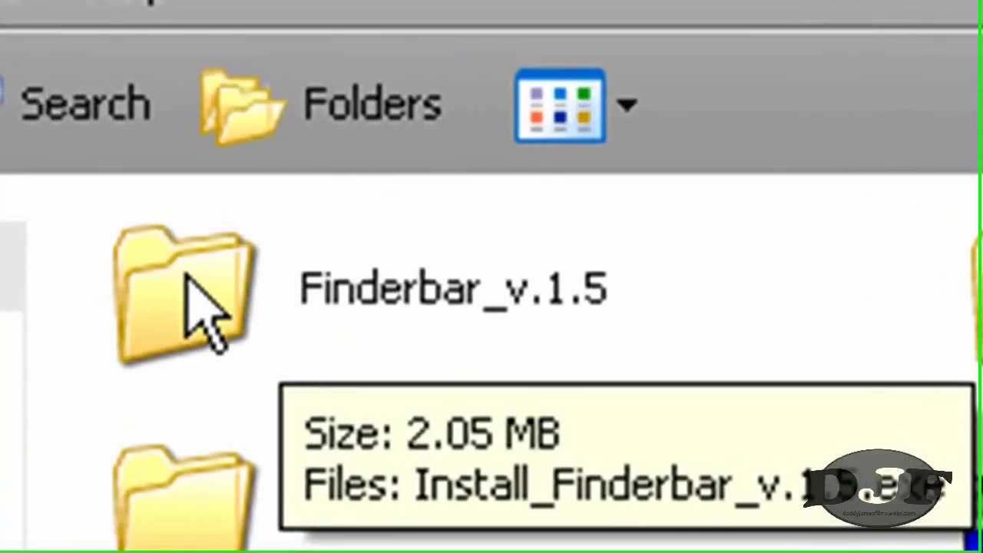
{"action": "double_click", "coordinate": [79, 0]}
{"action": "mouse_move", "coordinate": [405, 351]}
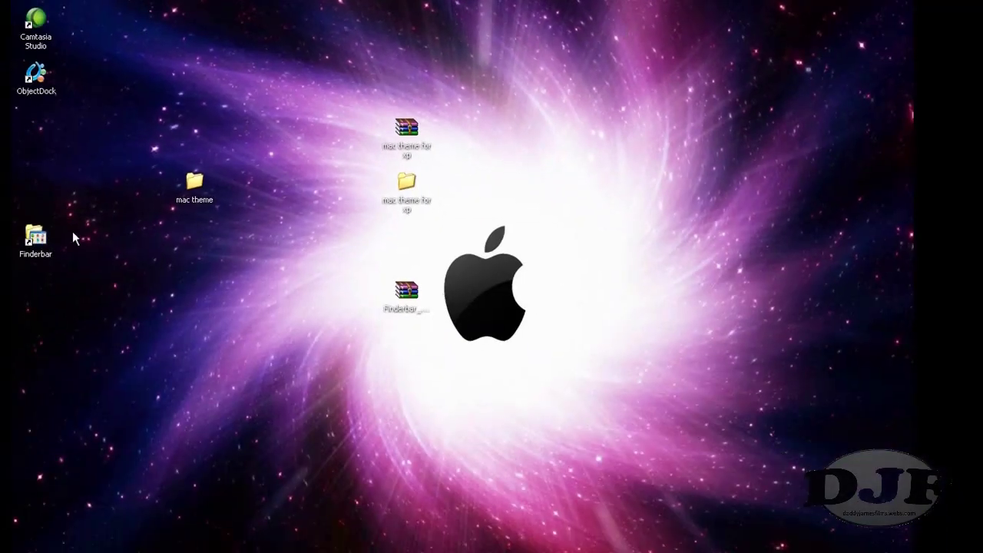
Reposition and open the desktop's Finderbar shortcut folder, and locate the Landvermesser Finderbar entry among all installed programs
{"action": "left_click_drag", "start_coordinate": [35, 245], "coordinate": [301, 307]}
{"action": "double_click", "coordinate": [304, 292]}
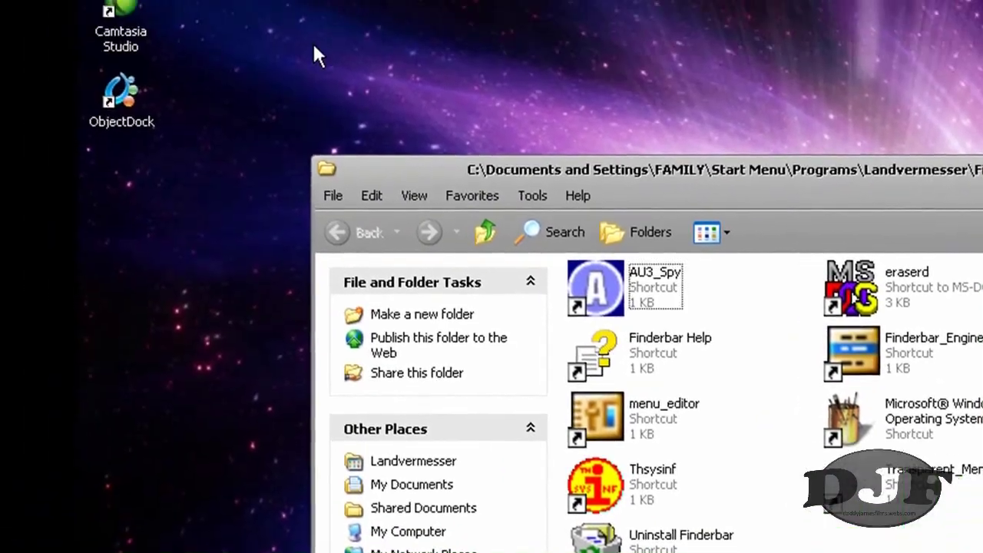
{"action": "key", "text": "super"}
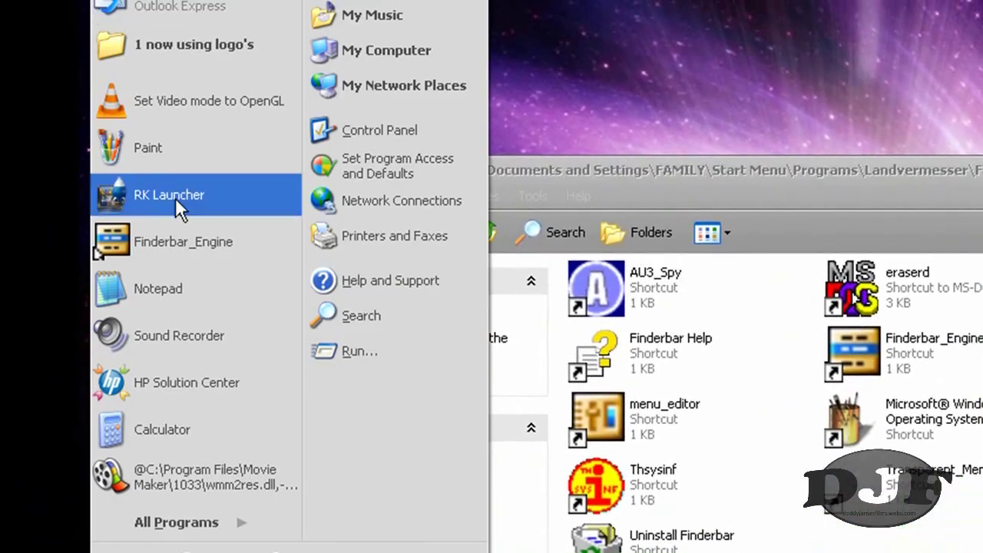
{"action": "left_click", "coordinate": [182, 527]}
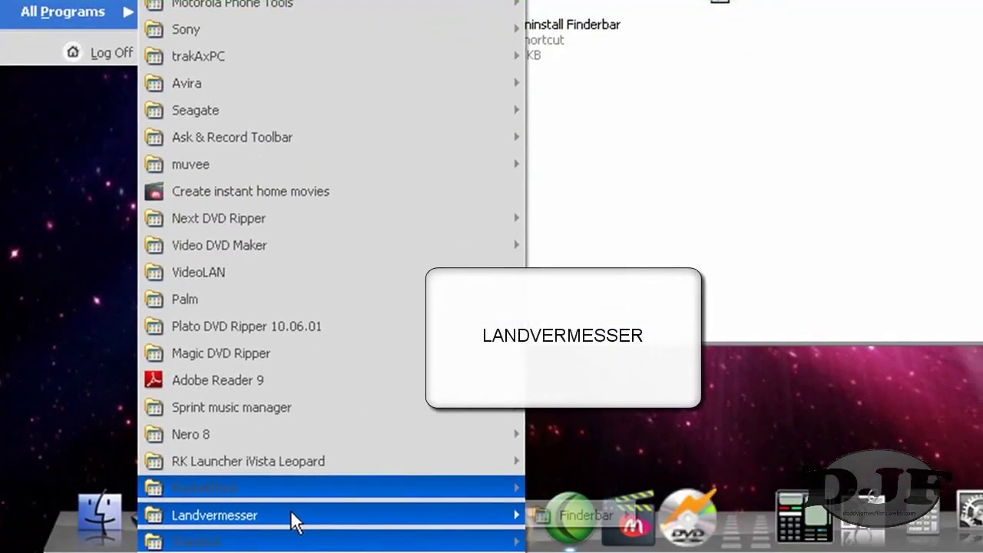
{"action": "mouse_move", "coordinate": [294, 520]}
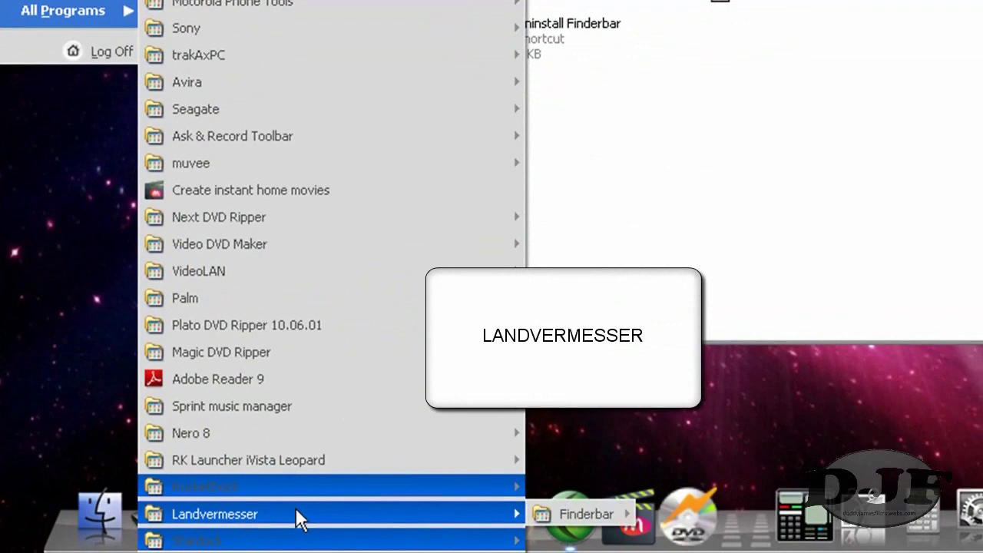
{"action": "mouse_move", "coordinate": [588, 514]}
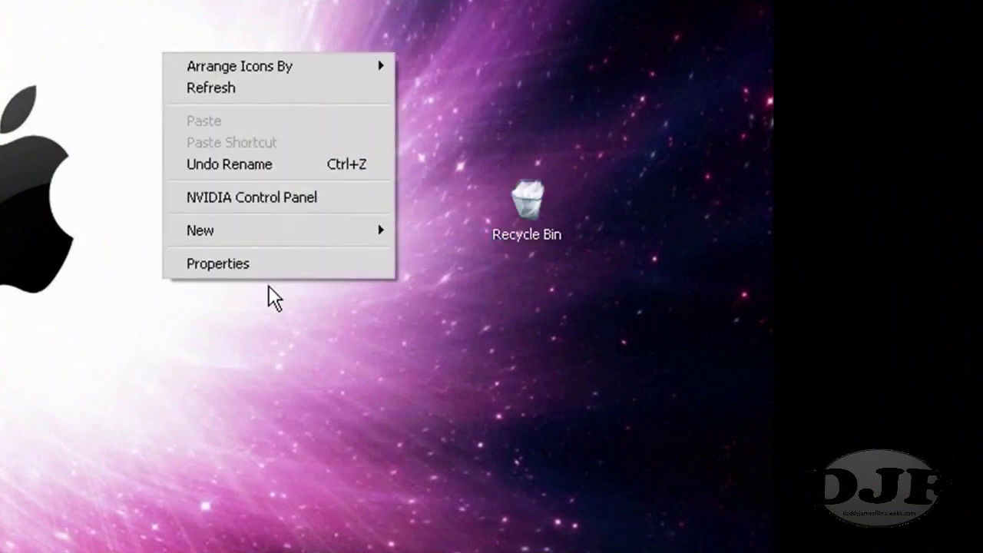
Open the desktop customization settings in Display Properties and bring up the icon chooser for Recycle Bin (full)
{"action": "left_click", "coordinate": [266, 261]}
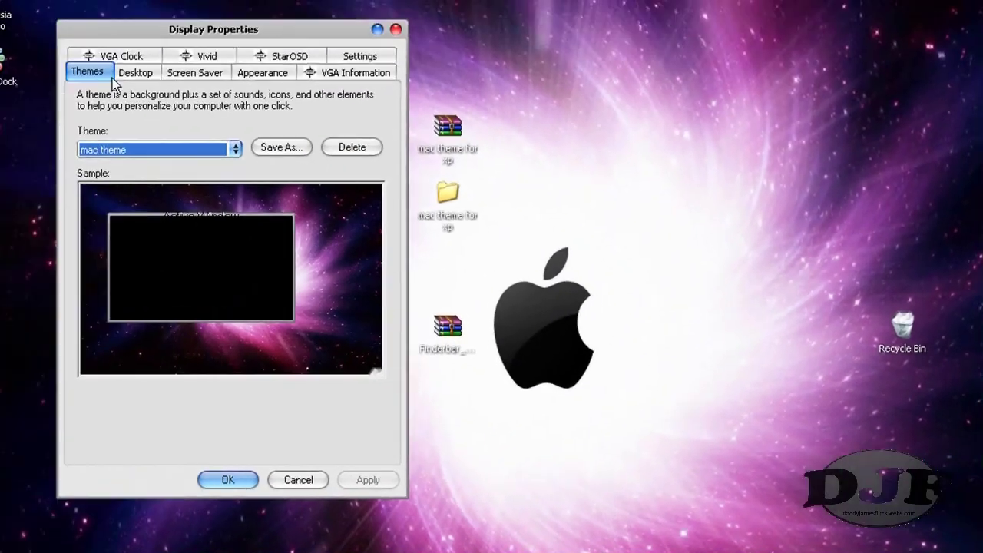
{"action": "left_click", "coordinate": [136, 71]}
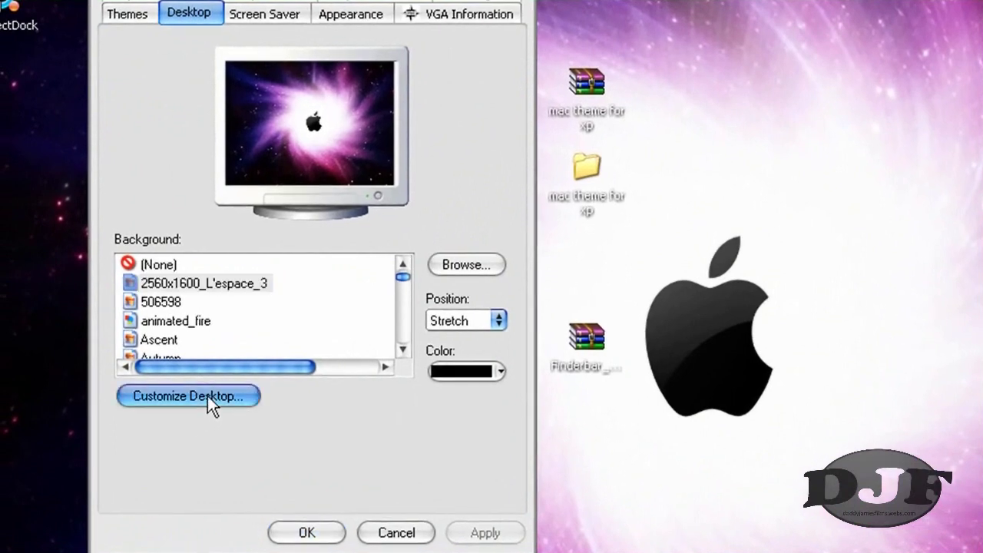
{"action": "left_click", "coordinate": [165, 373]}
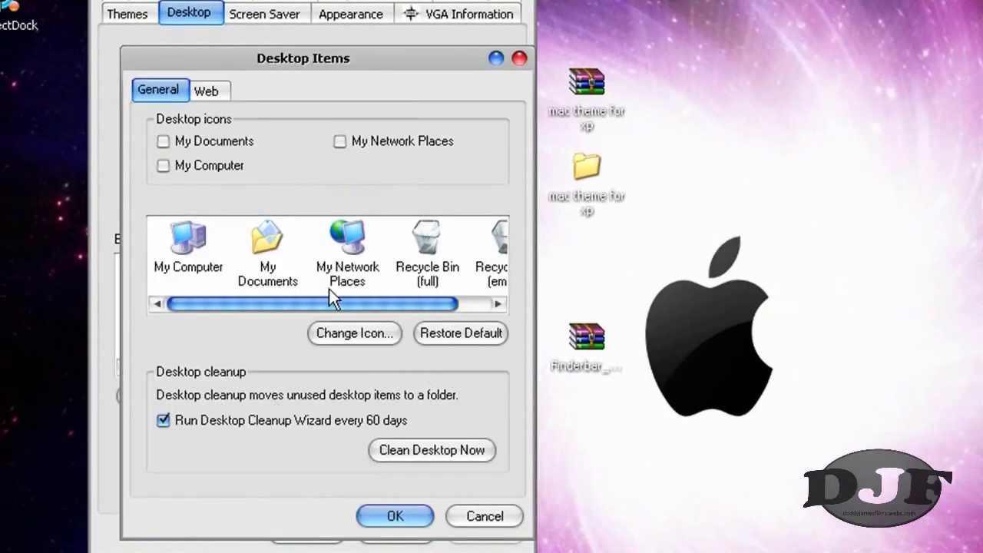
{"action": "scroll", "coordinate": [329, 290], "scroll_direction": "right", "scroll_amount": 2}
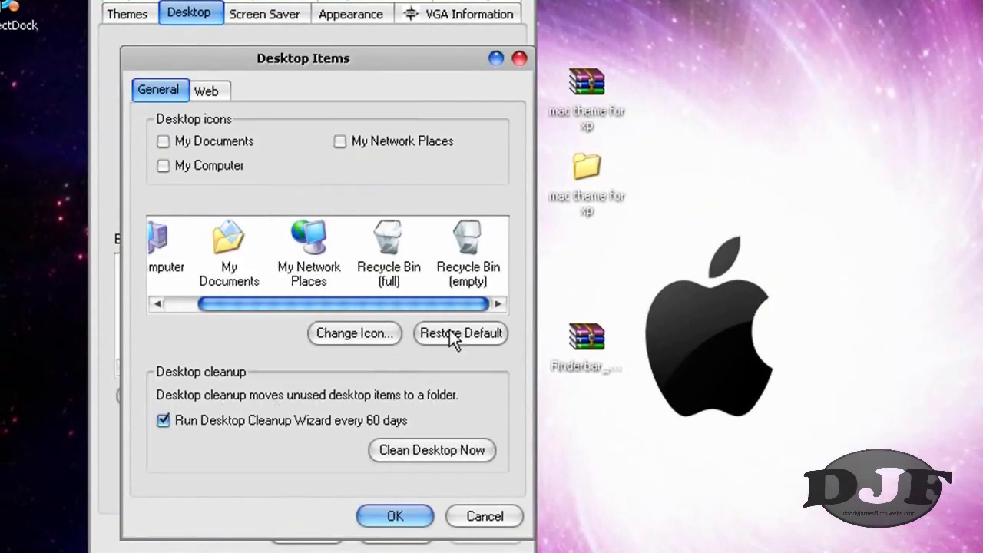
{"action": "left_click", "coordinate": [389, 244]}
{"action": "left_click", "coordinate": [336, 332]}
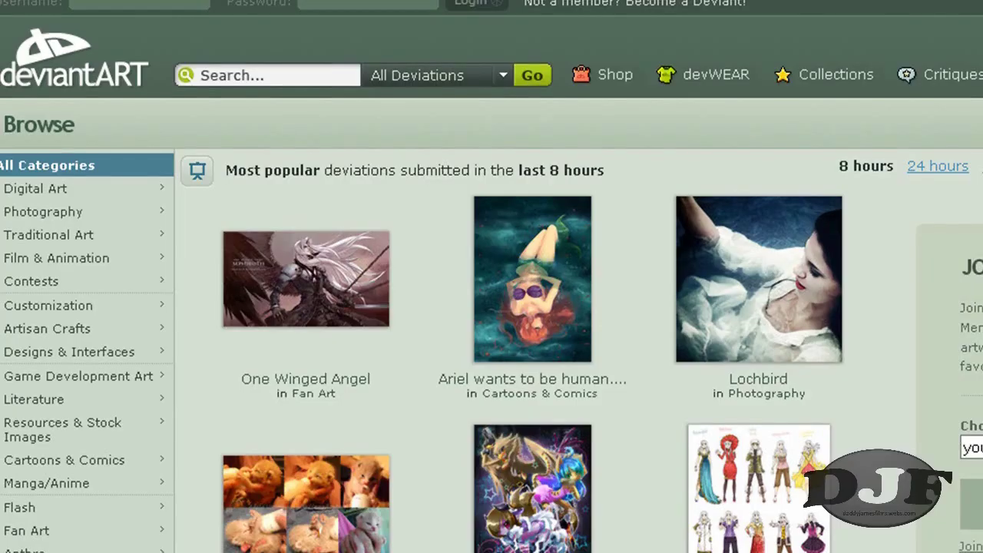
Activate the search field on the deviantART browse page
{"action": "left_click", "coordinate": [314, 69]}
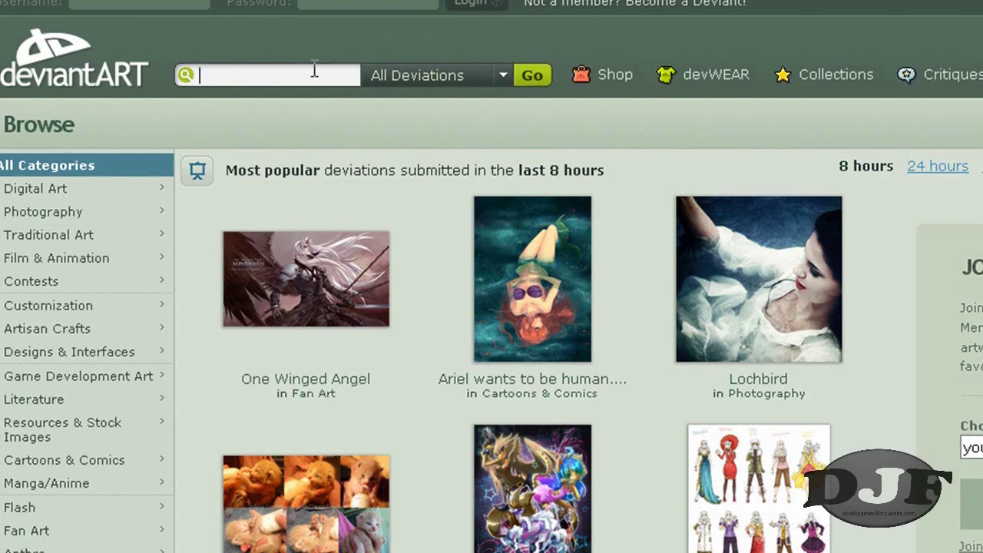